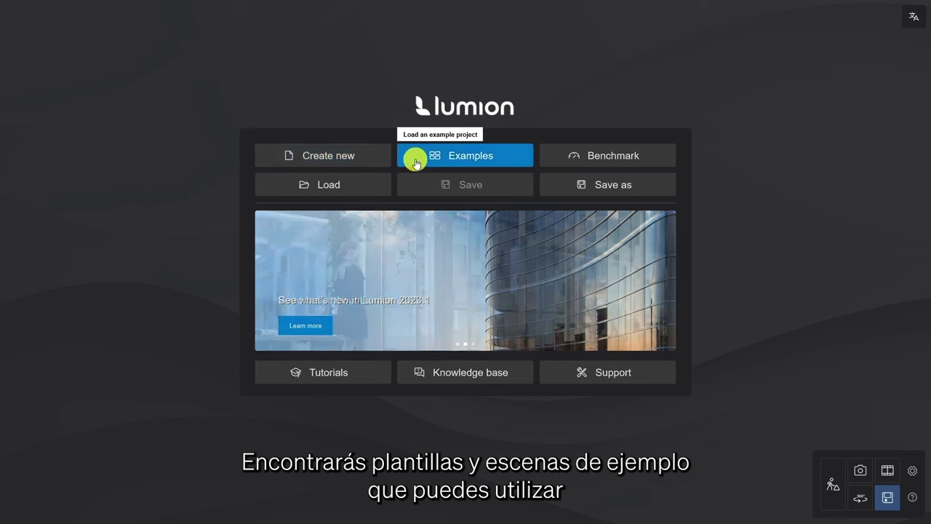
Look at the example projects and the hardware benchmark results, returning to the start screen
left_click(416, 156)
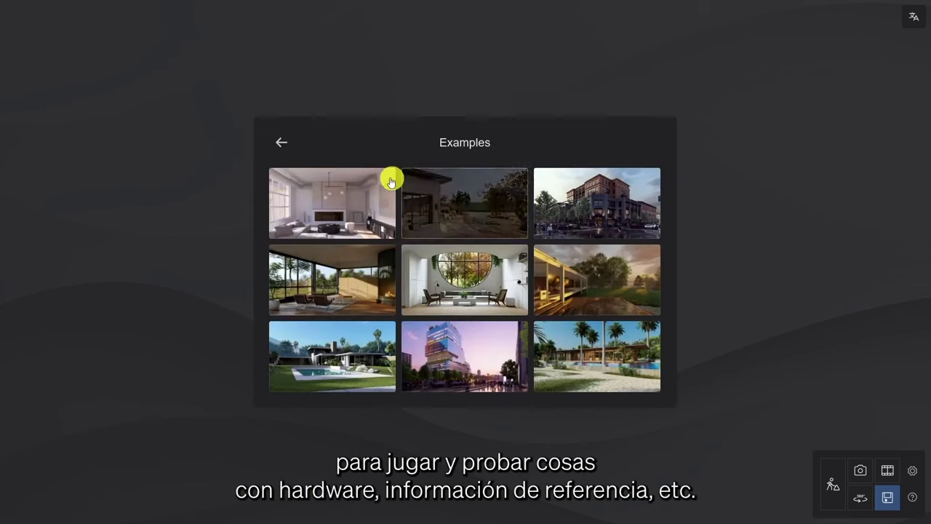
left_click(284, 145)
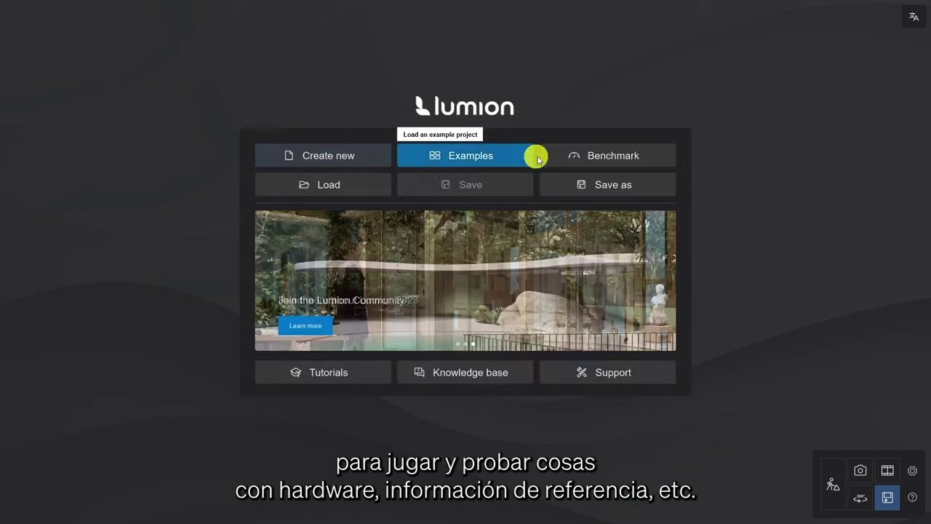
left_click(588, 151)
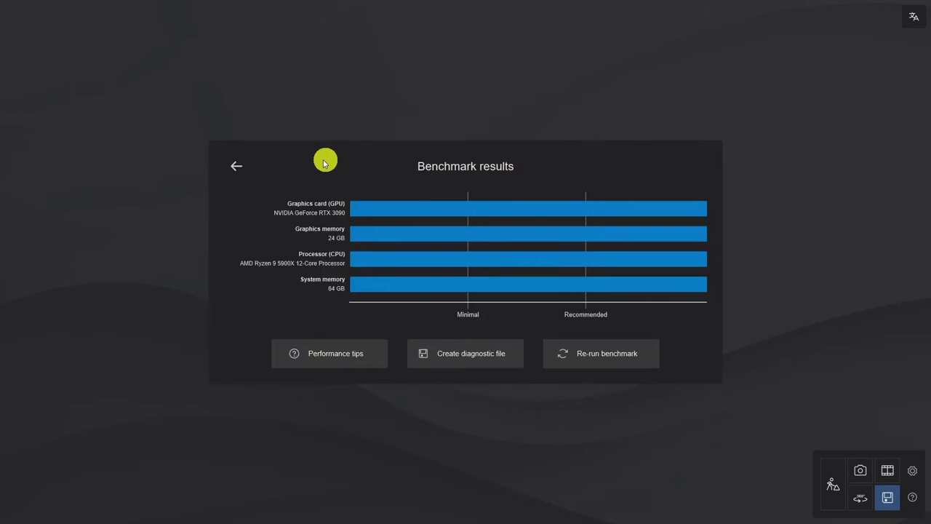
left_click(241, 161)
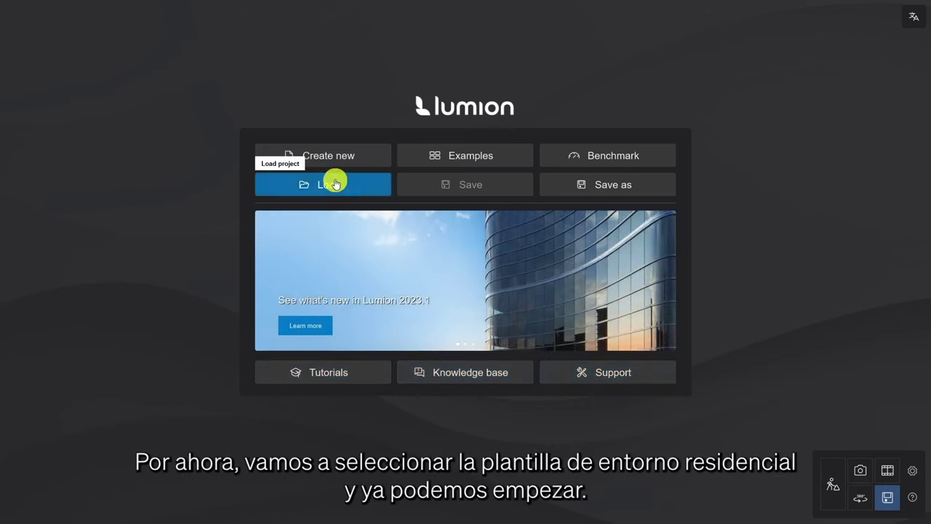
Create a new project from the residential street template with parked cars and a grassy corner lot
left_click(325, 155)
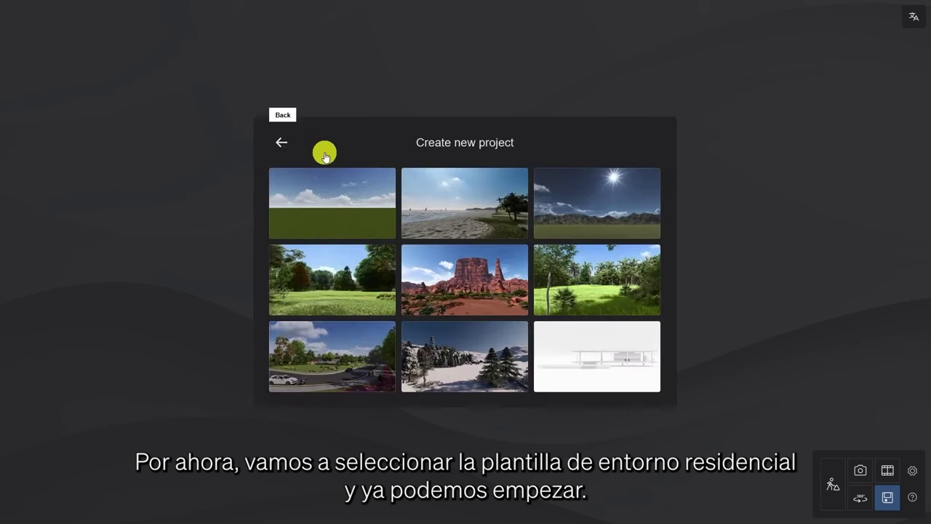
left_click(334, 355)
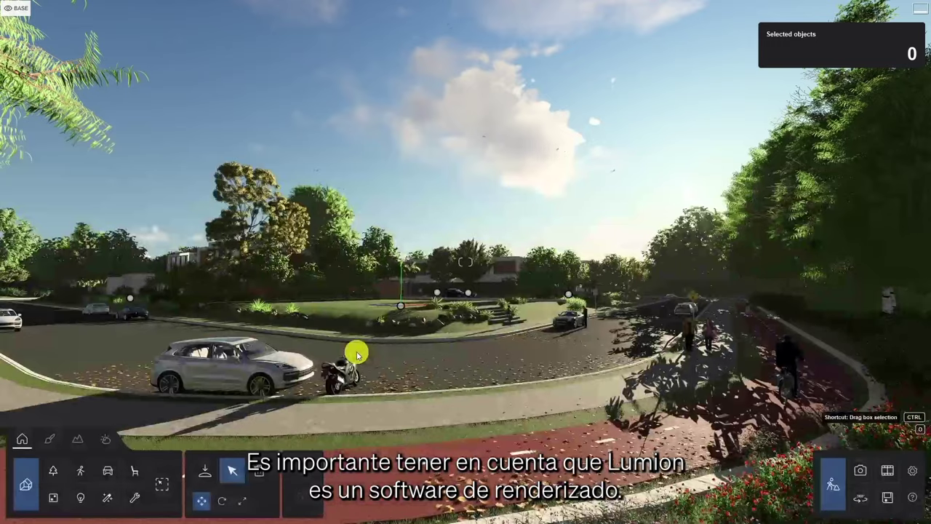
Import Building model.dae under the name Building model and place it on the raised grass lot at the street corner
key("w")
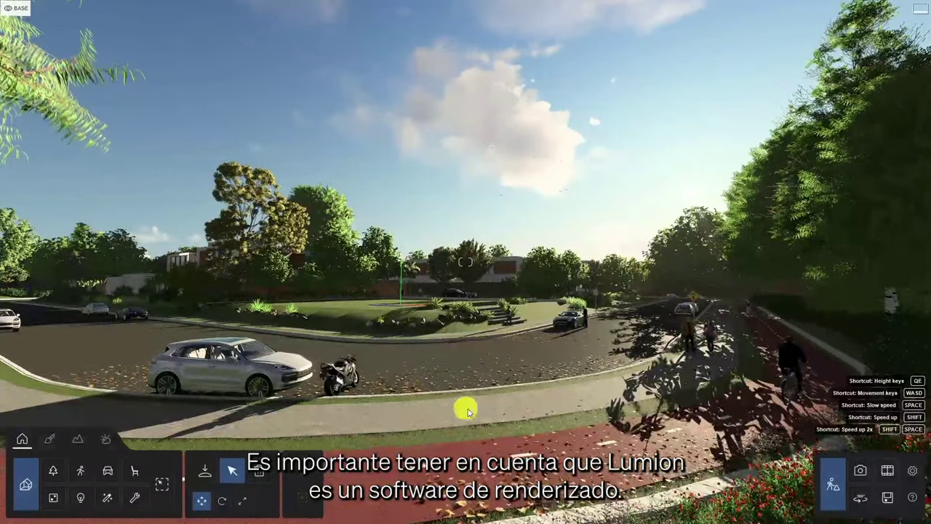
right_click_drag(501, 413, 499, 417)
key("w")
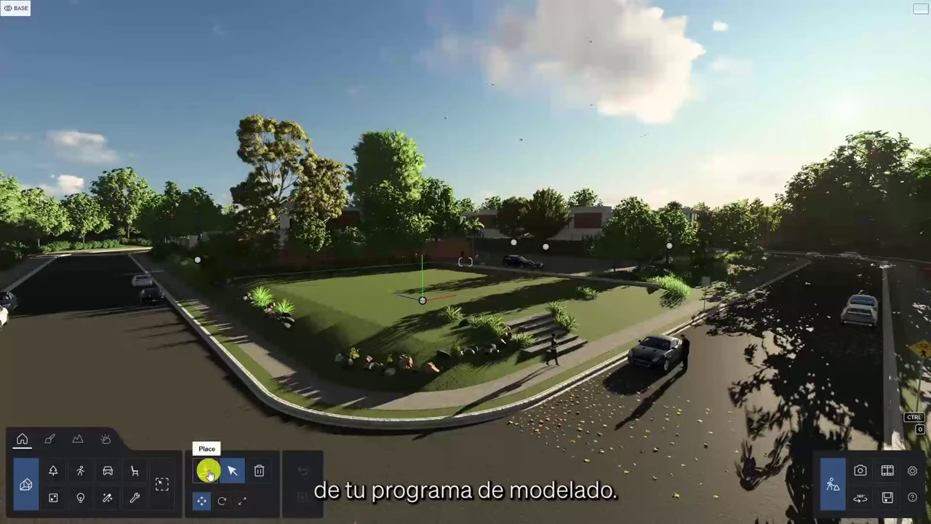
left_click(205, 471)
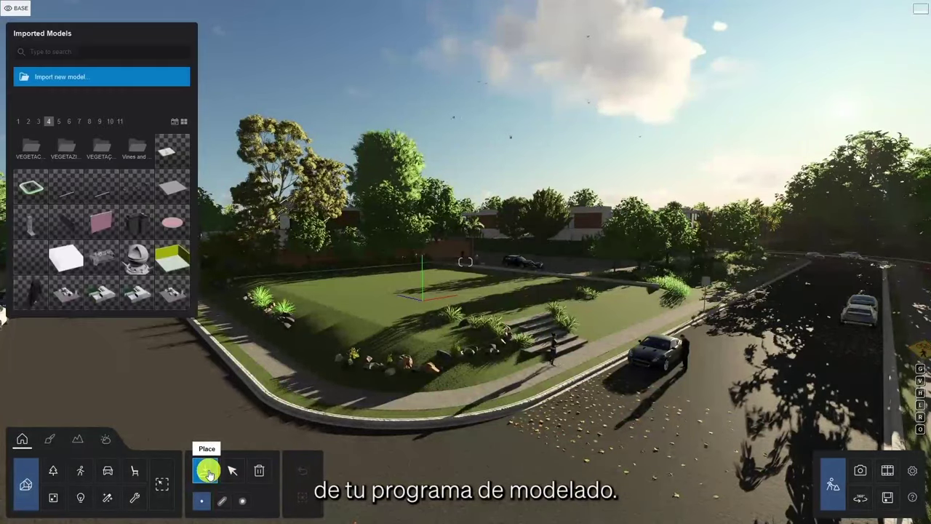
left_click(92, 79)
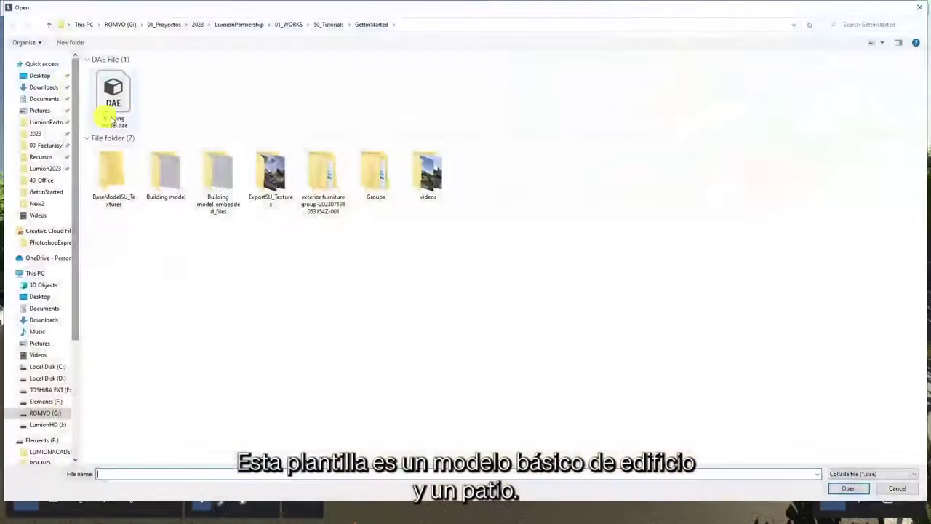
left_click(115, 96)
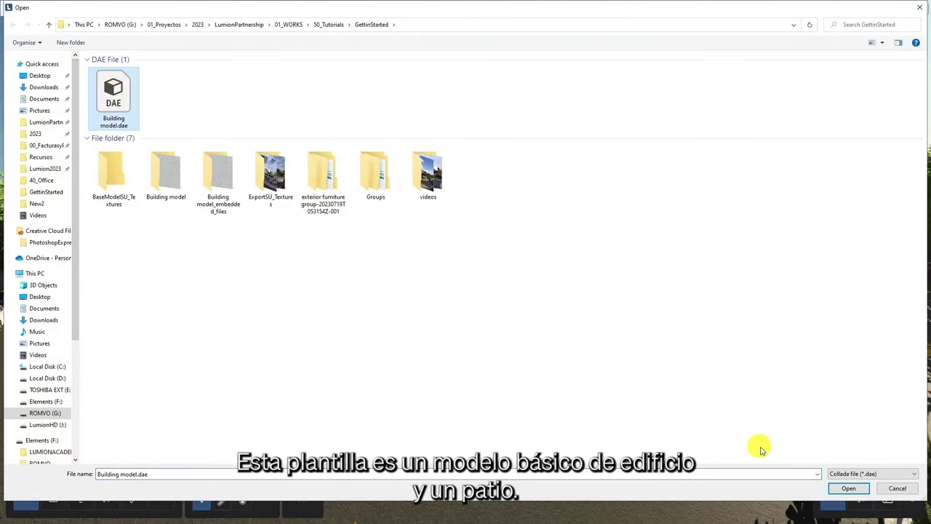
left_click(837, 492)
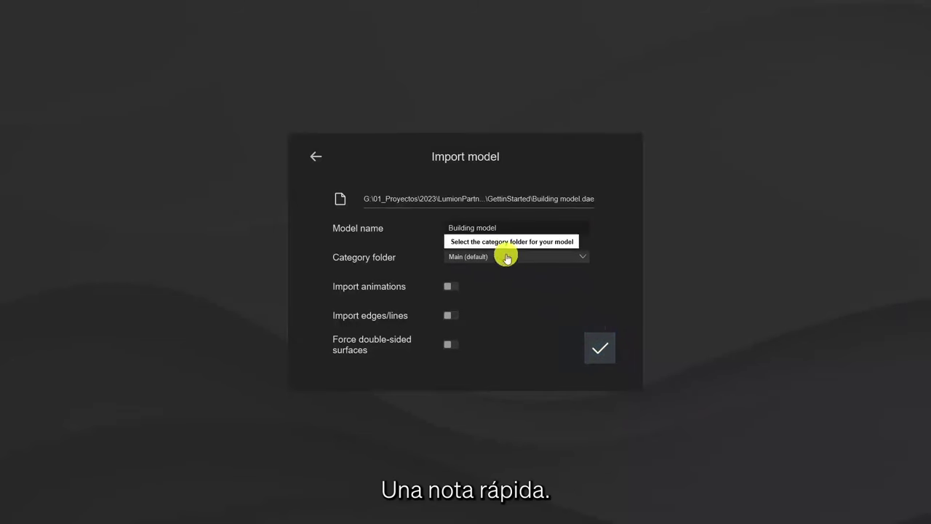
left_click(511, 229)
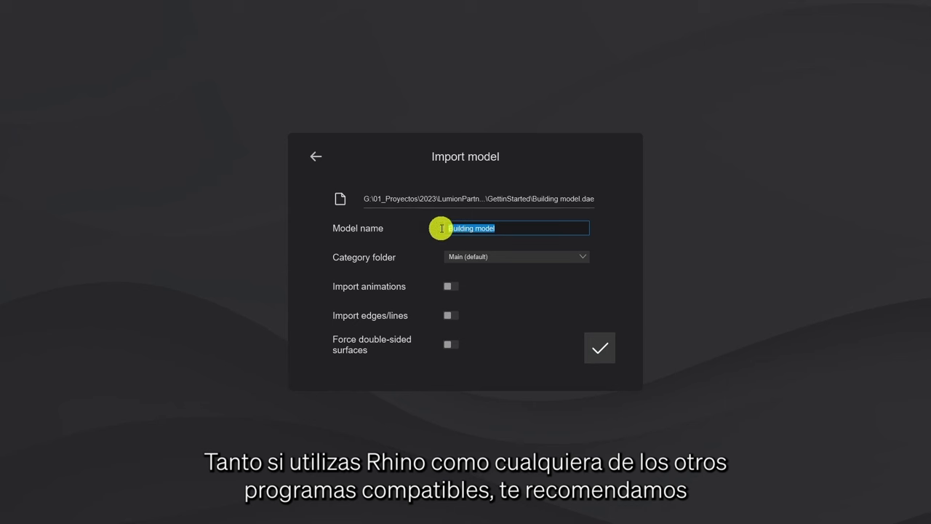
left_click(602, 352)
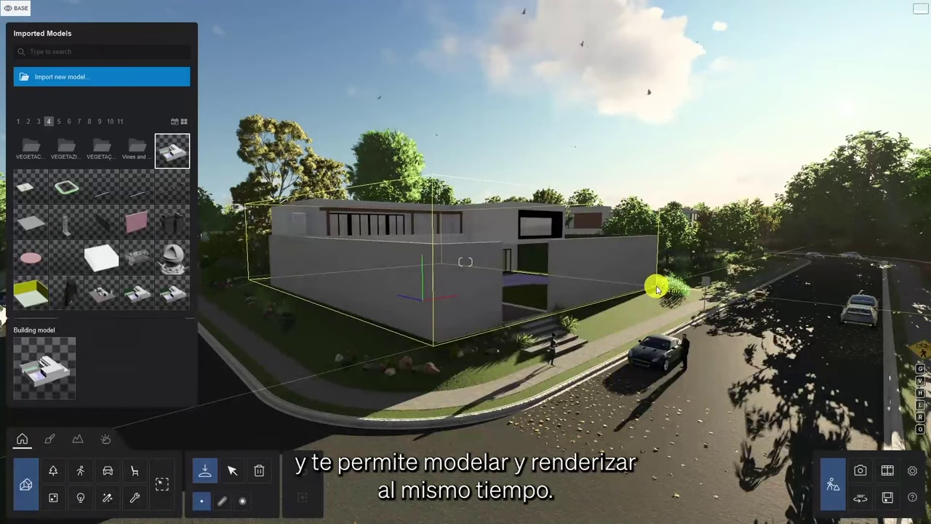
left_click(648, 289)
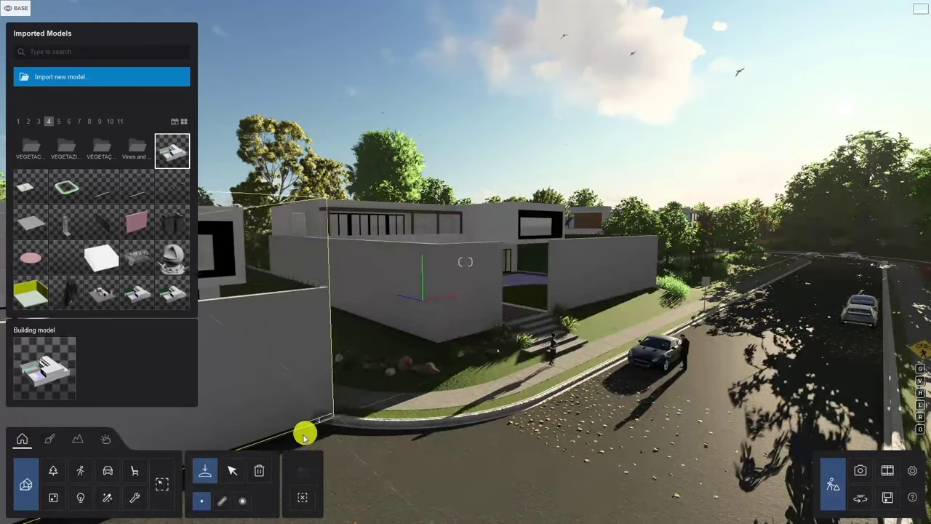
left_click(232, 473)
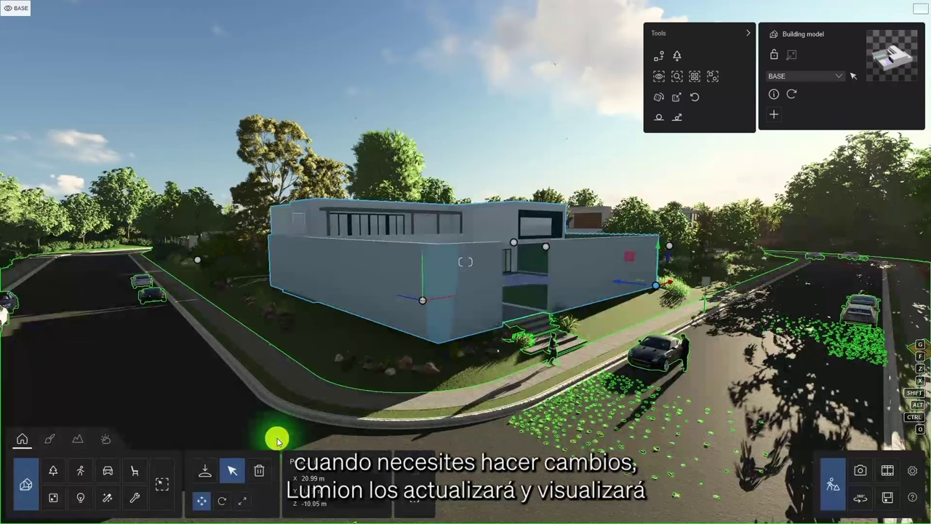
Switch to Rhino, start Lumion LiveSync for the building model and orbit the house to test the camera link
key("alt+Tab")
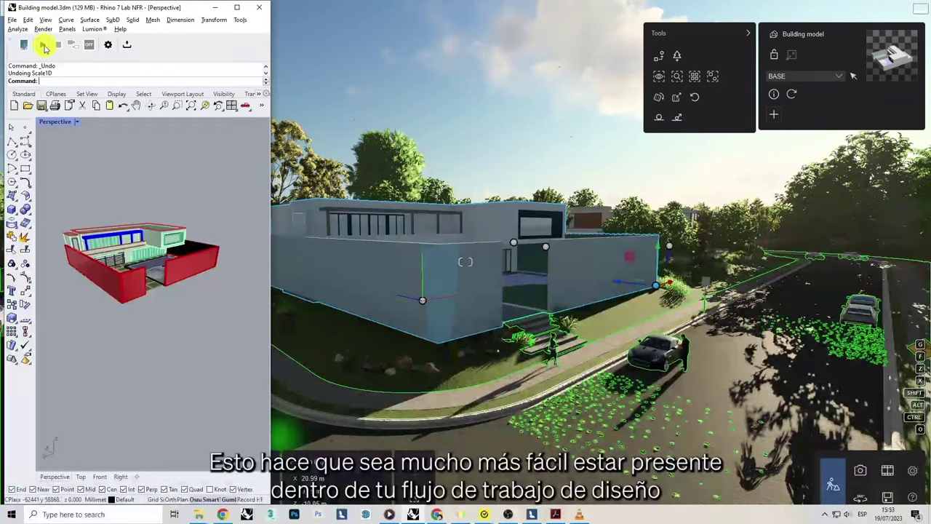
left_click(43, 45)
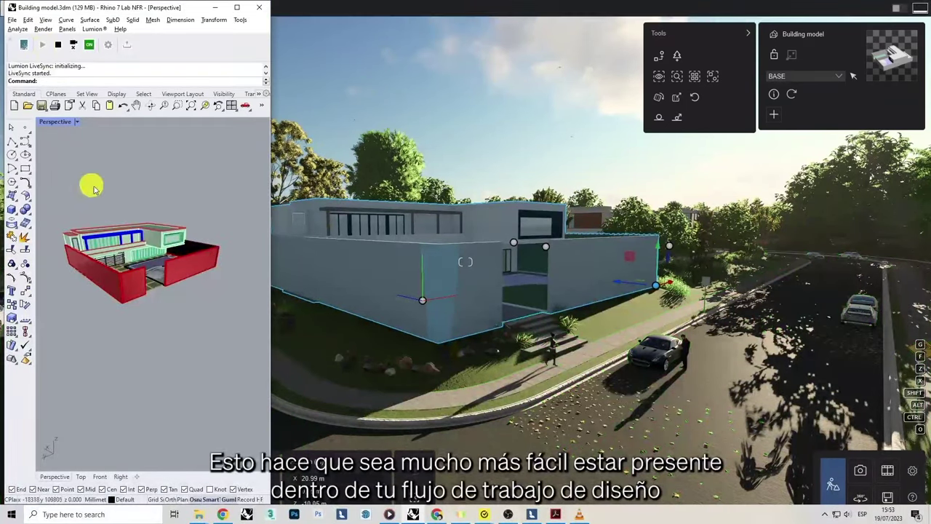
right_click_drag(114, 189, 124, 186)
scroll(109, 243, "up", 2)
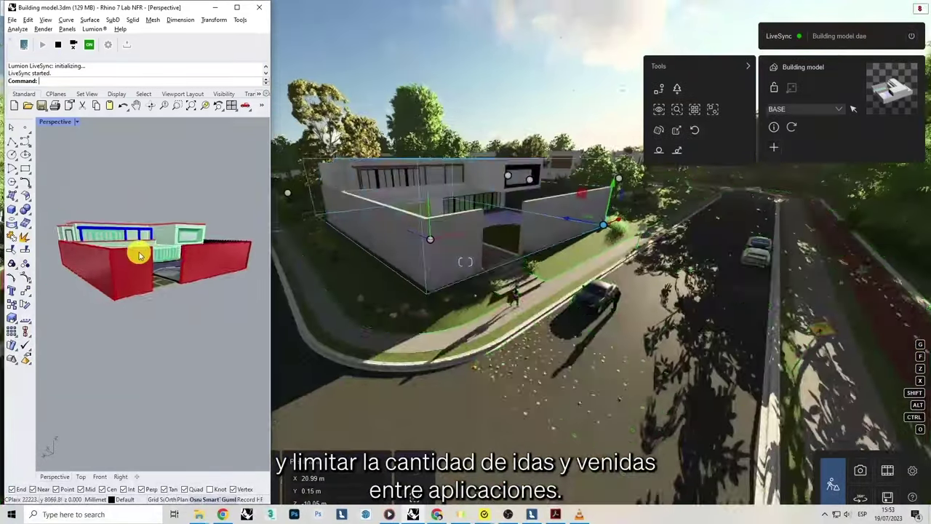
Scale the Concrete perimeter walls vertically with Scale1D from their bottom front corner, using 1800 as the second reference value
scroll(129, 278, "up", 2)
type("Scale1D")
key("Return")
left_click(129, 278)
key("Return")
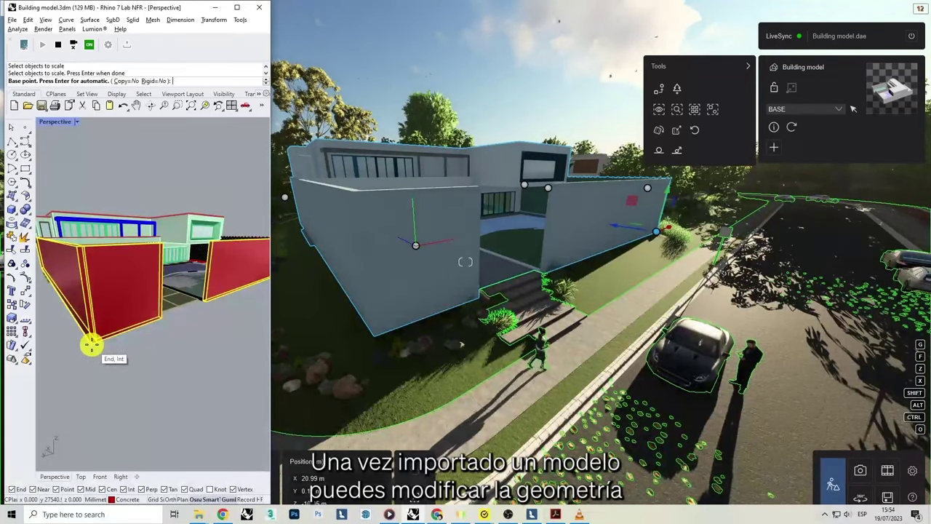
left_click(90, 342)
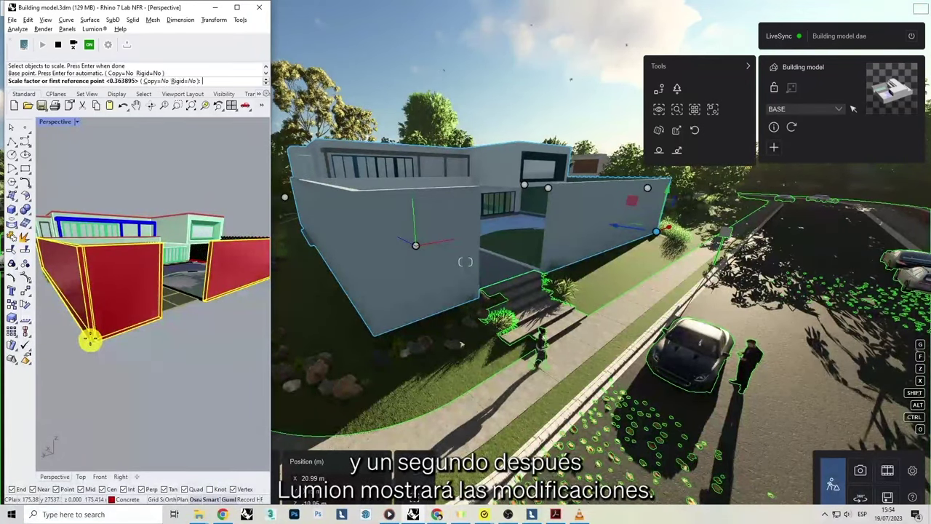
left_click(77, 251)
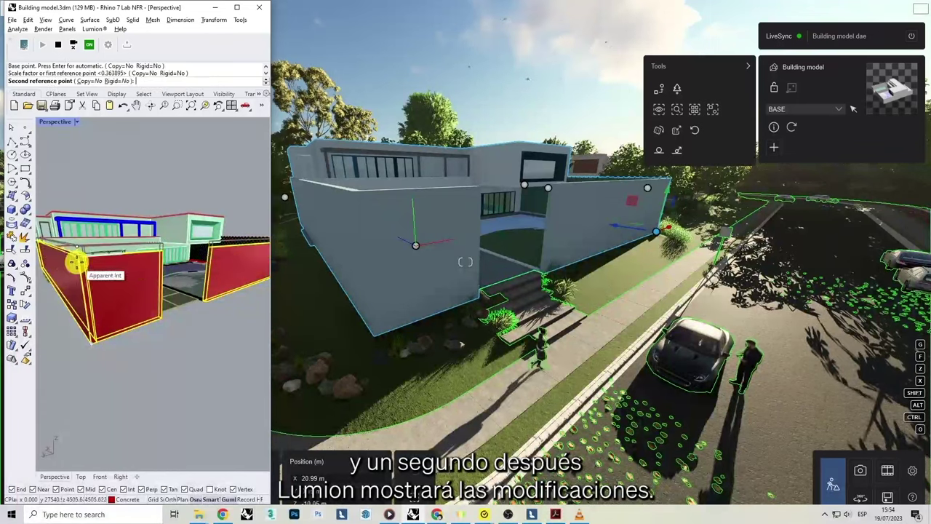
type("18")
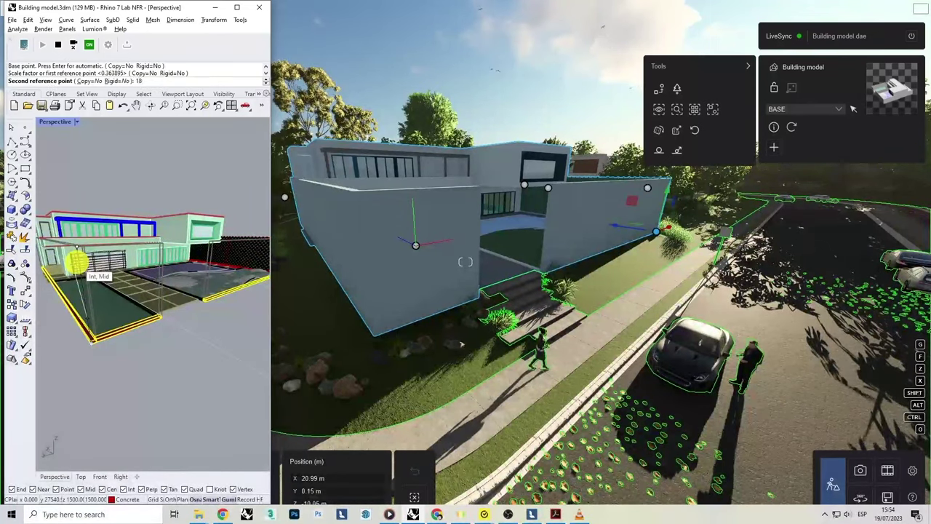
type("00")
key("Return")
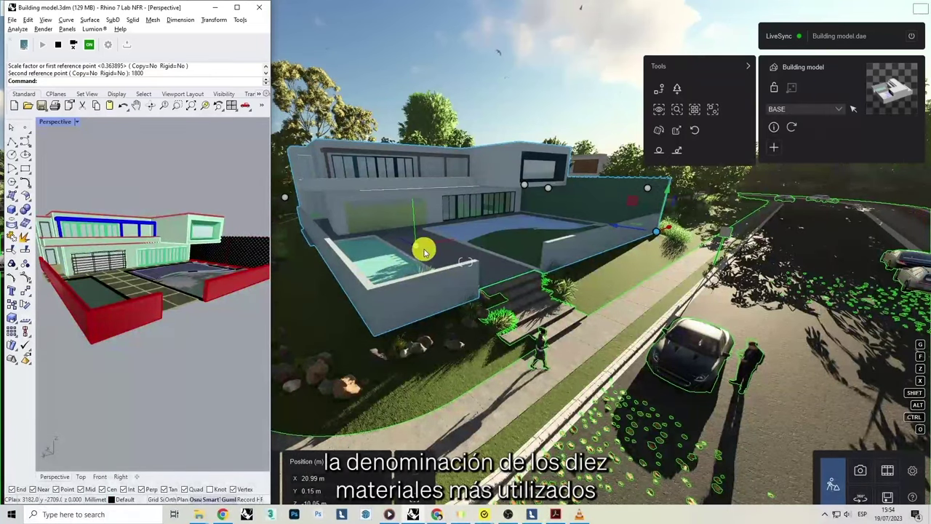
Switch back to Lumion and examine the materials on the synced house's facade, windows and courtyard
left_click(424, 251)
key("w")
right_click_drag(426, 250, 428, 249)
key("w")
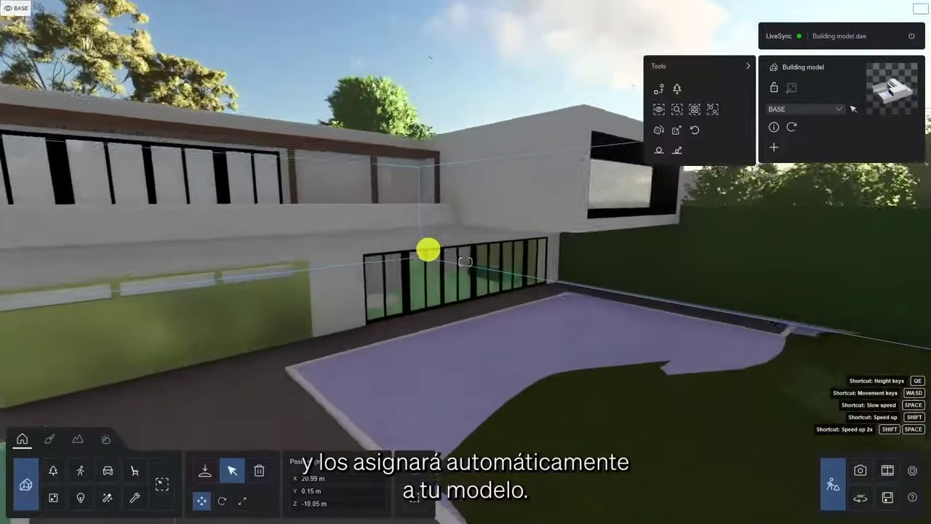
key("q")
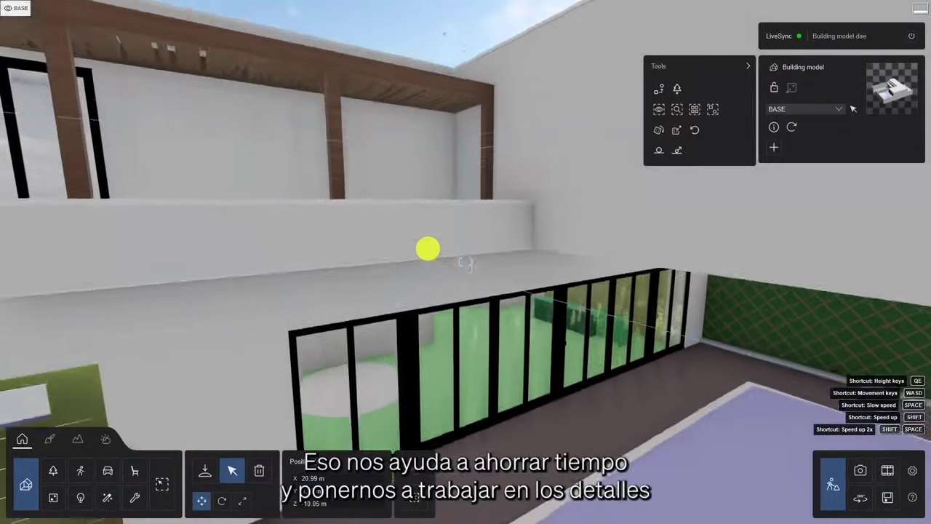
key("s")
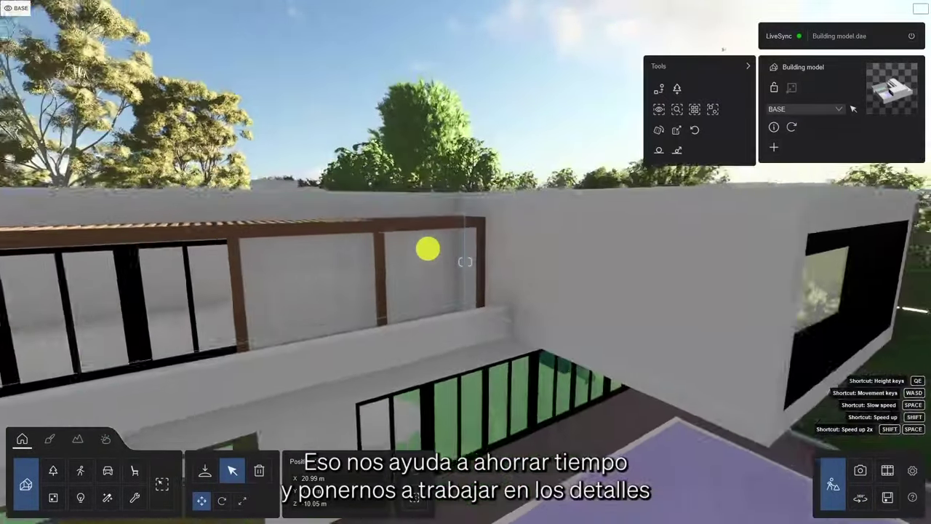
key("s")
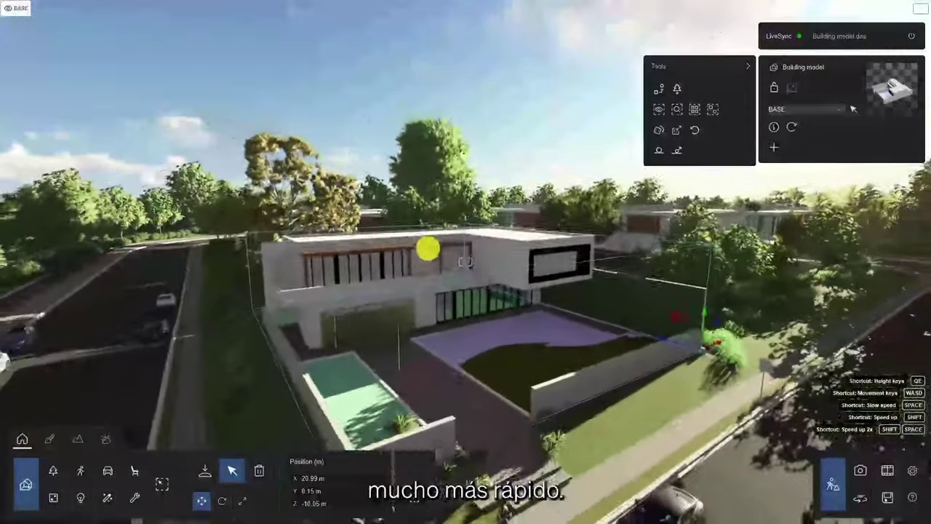
key("s")
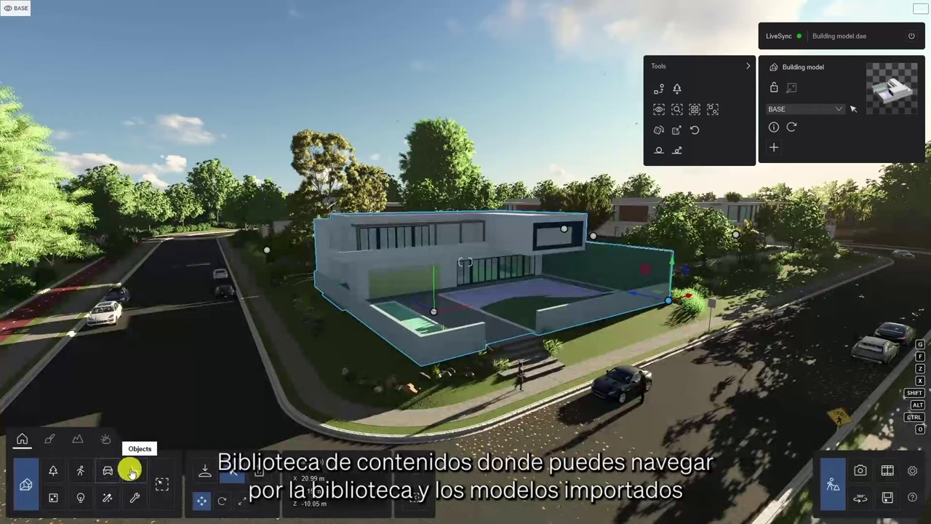
Look over the material editor and the available landscape textures
left_click(48, 439)
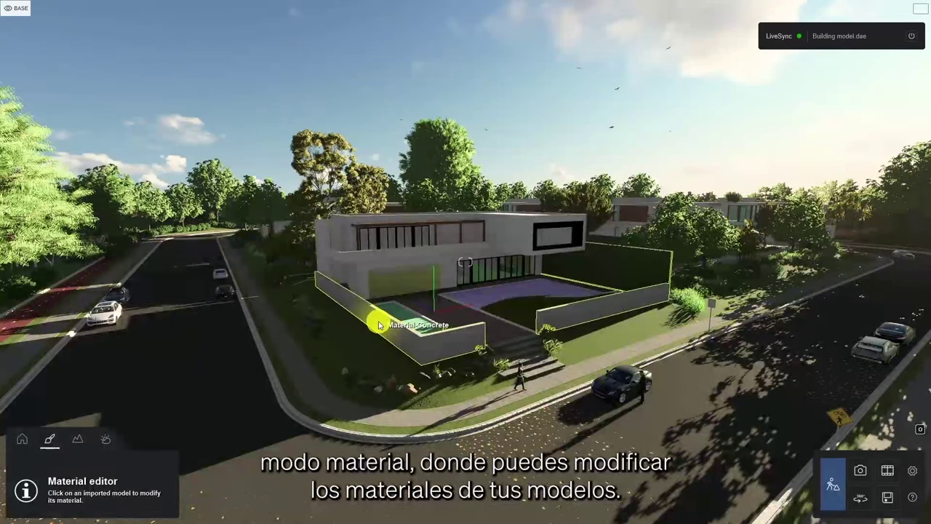
left_click(79, 440)
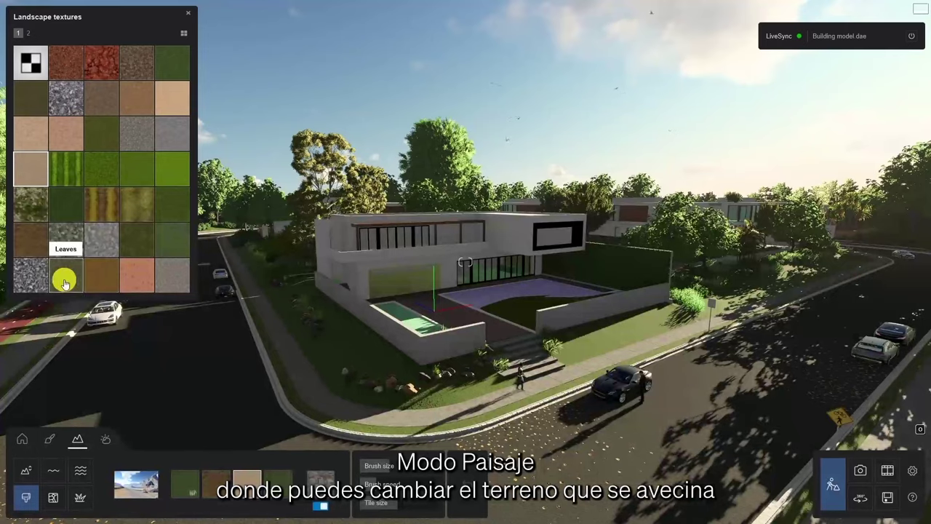
Change the sun's direction in the weather settings to light the street side of the house more brightly
left_click(110, 439)
left_click_drag(139, 483, 106, 495)
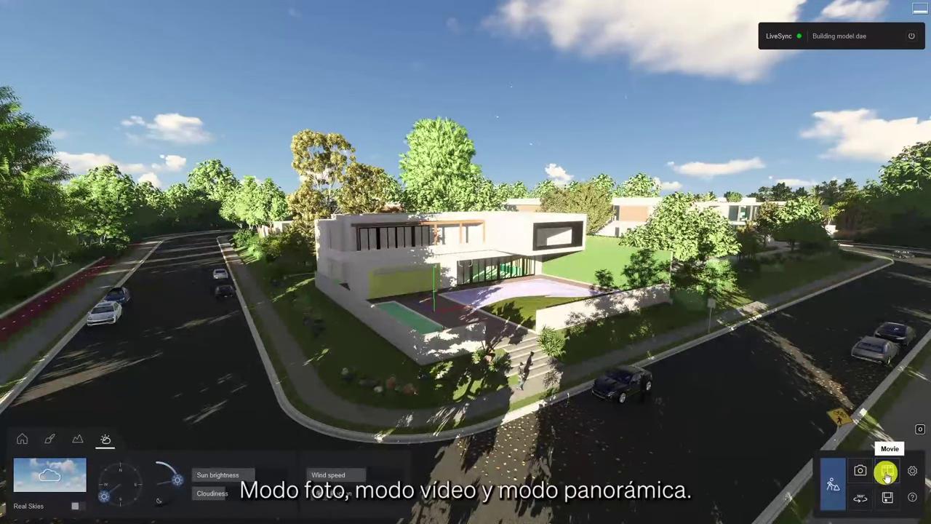
Enter Photo mode, compose a low street-level view of the house corner from across the road, and store it as the first photo
left_click(831, 469)
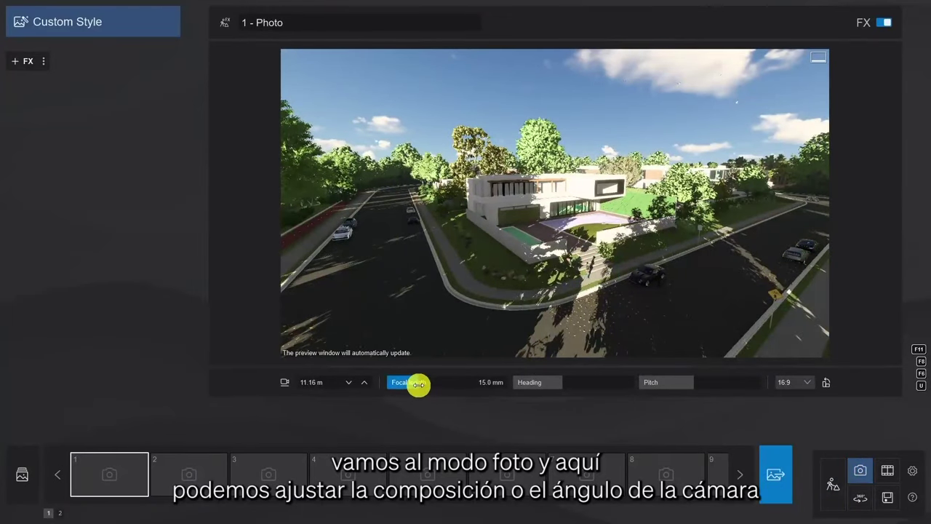
left_click_drag(419, 385, 432, 386)
right_click_drag(455, 341, 474, 296)
key("e")
key("s")
key("w")
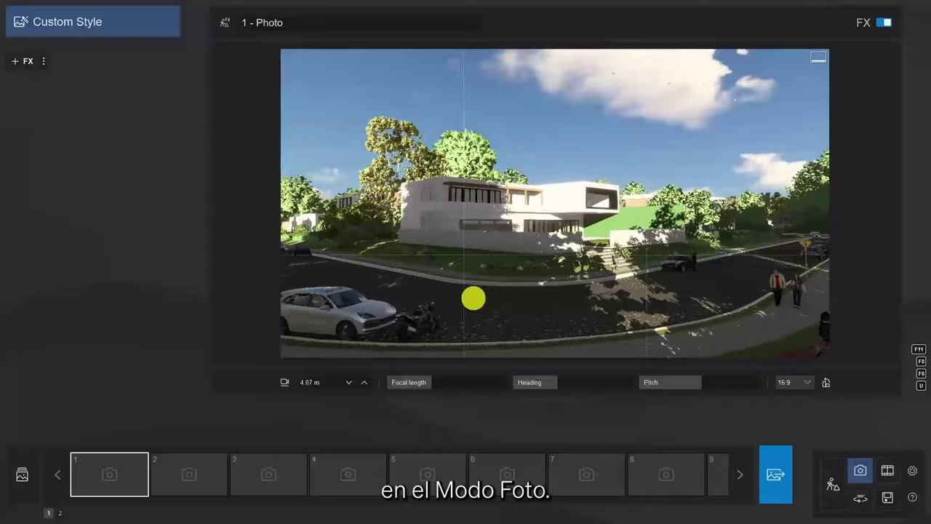
key("a")
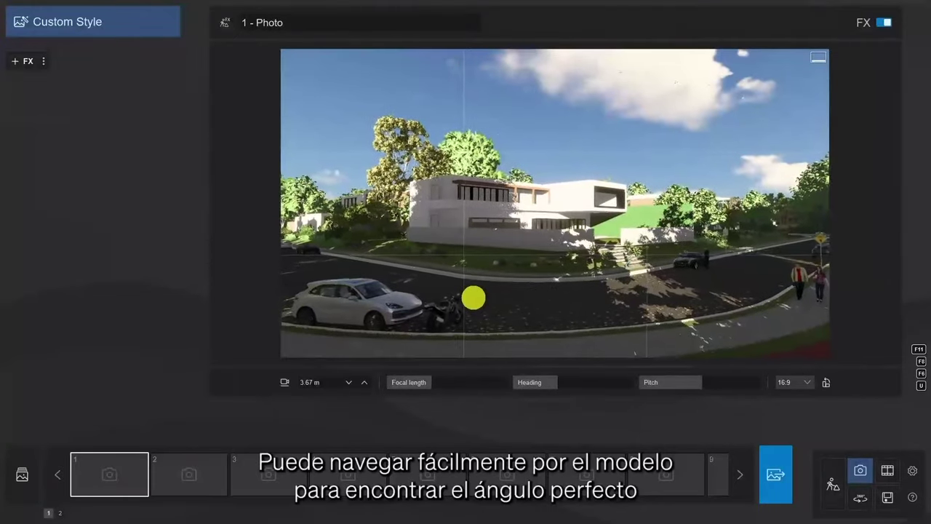
key("q")
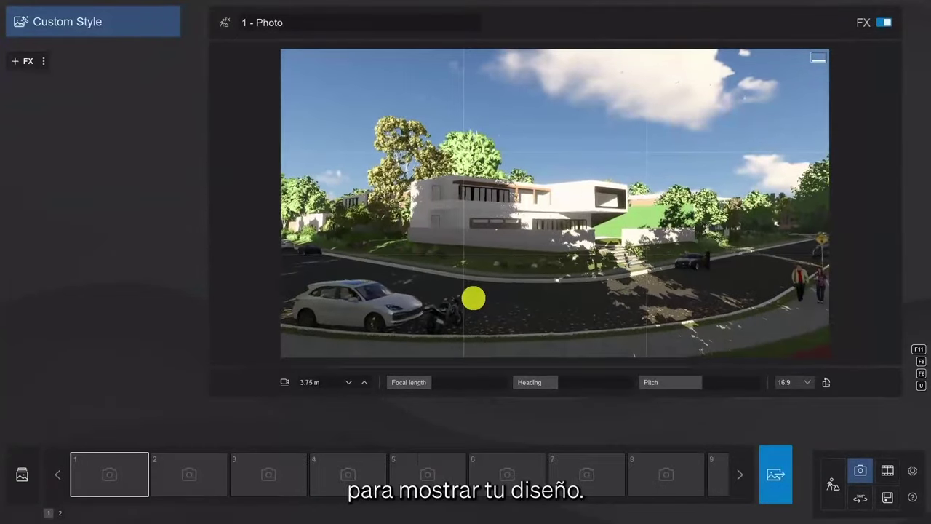
right_click_drag(474, 298, 474, 298)
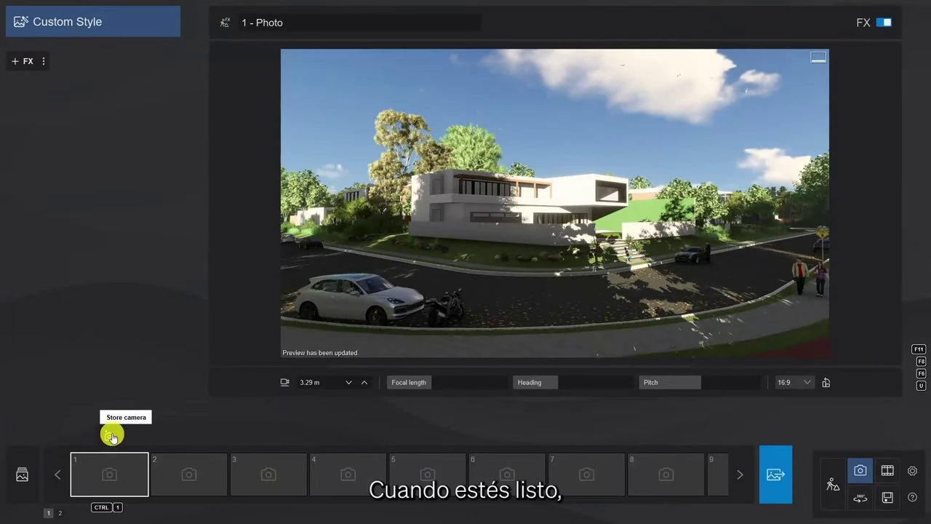
left_click(111, 436)
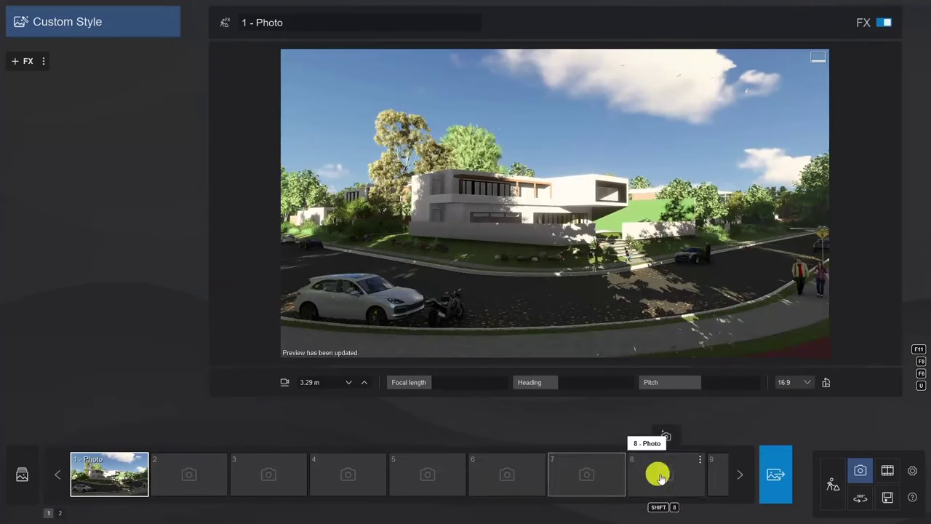
Return to Build mode and choose the Azalea RT shrub from the nature library for placement in front of the house
left_click(832, 483)
key("w")
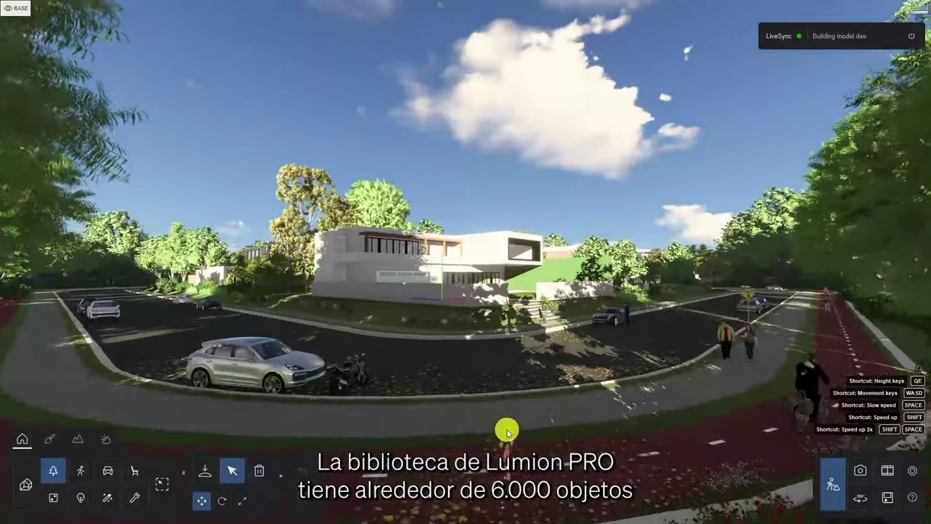
key("w")
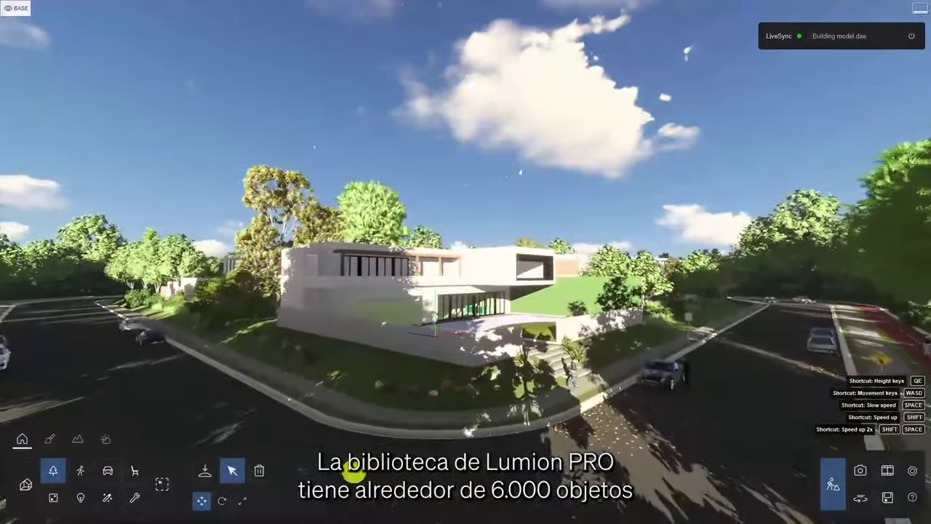
left_click(204, 473)
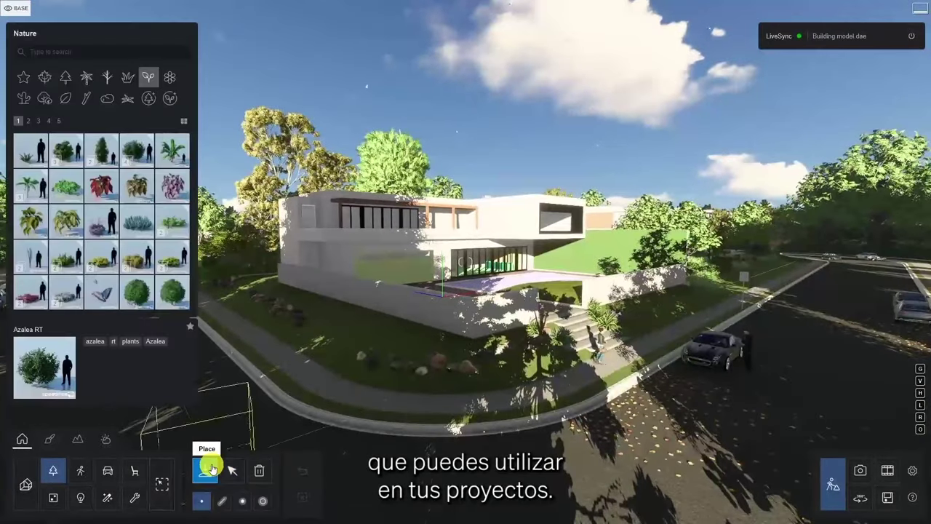
left_click(142, 146)
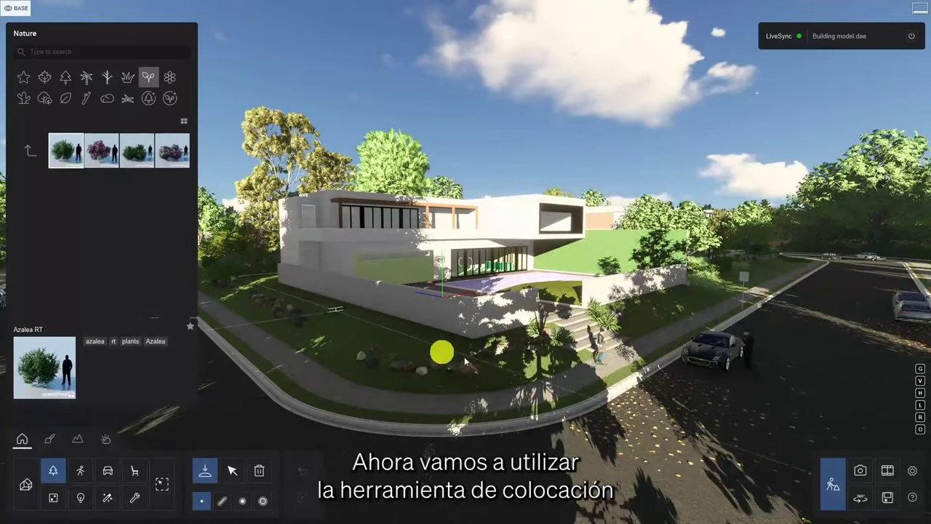
Place a single Azalea RT shrub on the grass beside the entrance steps
key("w")
right_click_drag(549, 378, 549, 387)
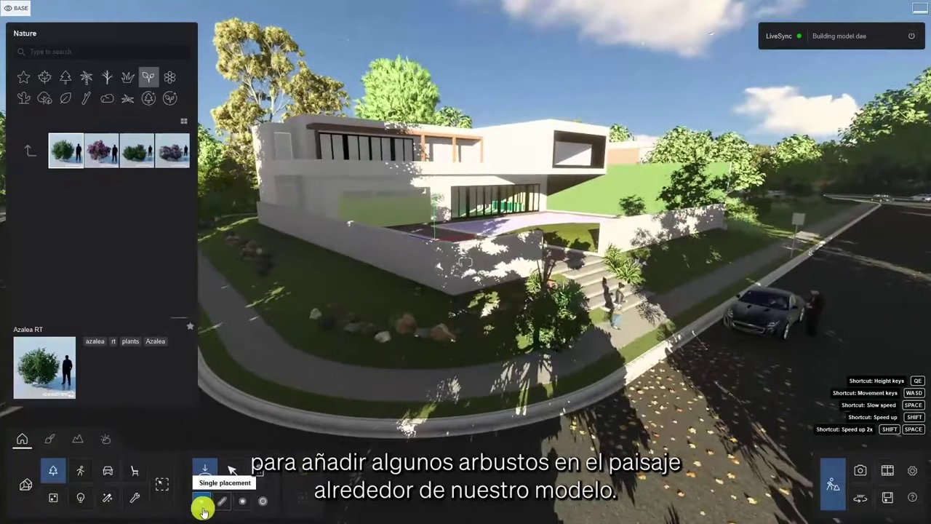
left_click(202, 508)
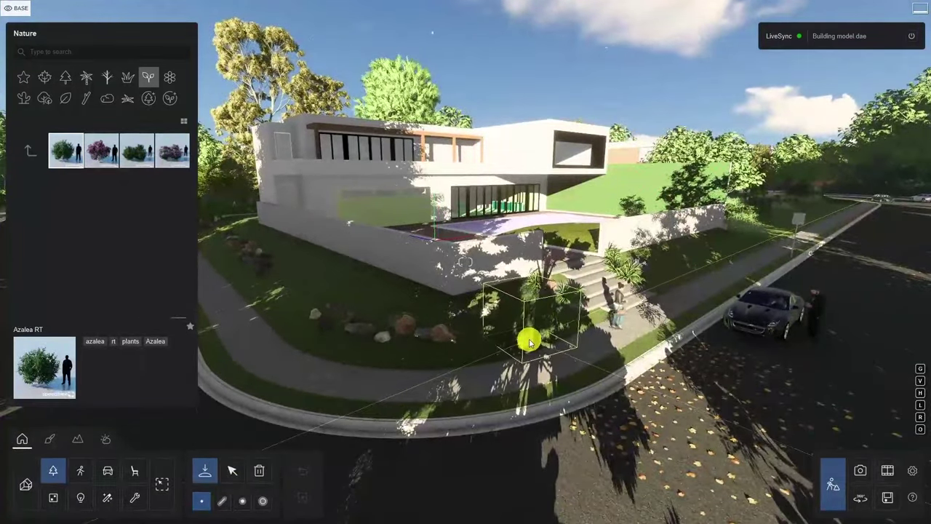
scroll(535, 339, "up", 5)
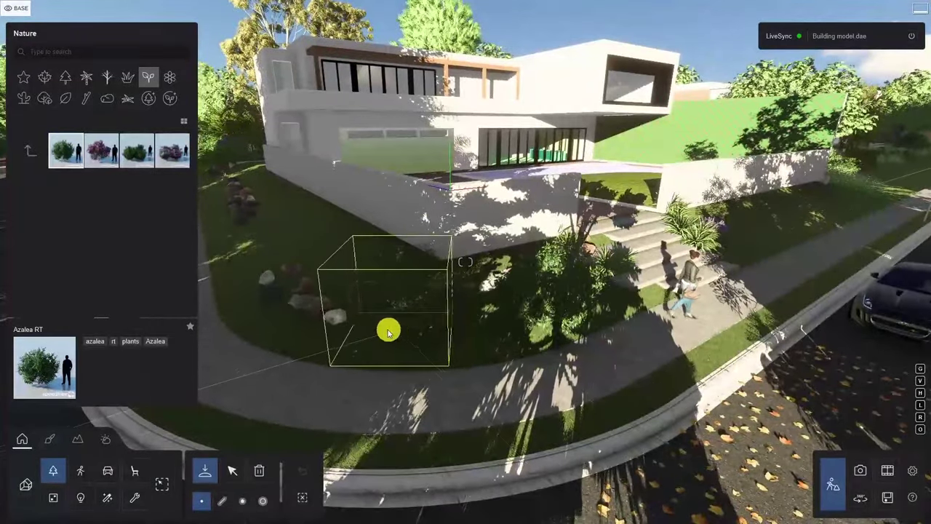
Start a line mass placement with the azalea and add Cattail RT and CurlyPalmSmall 001 to its plant list
left_click(225, 503)
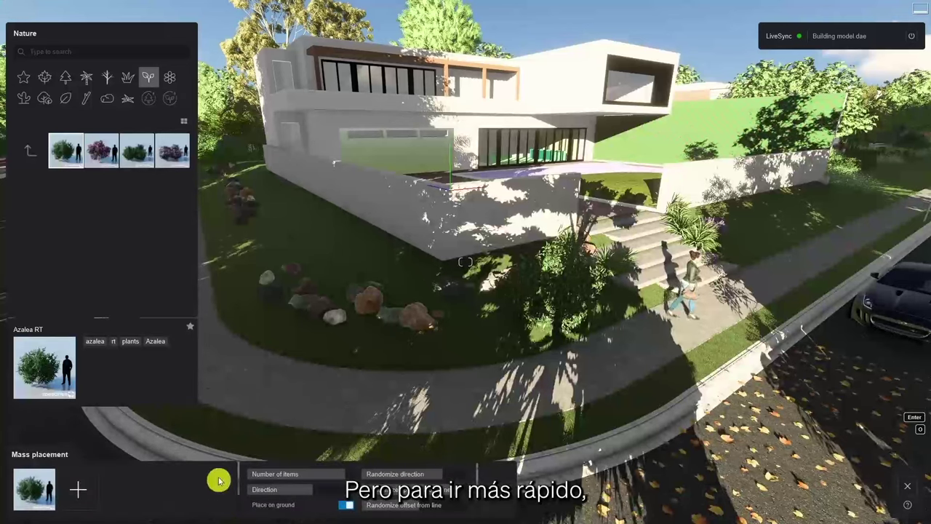
left_click(31, 151)
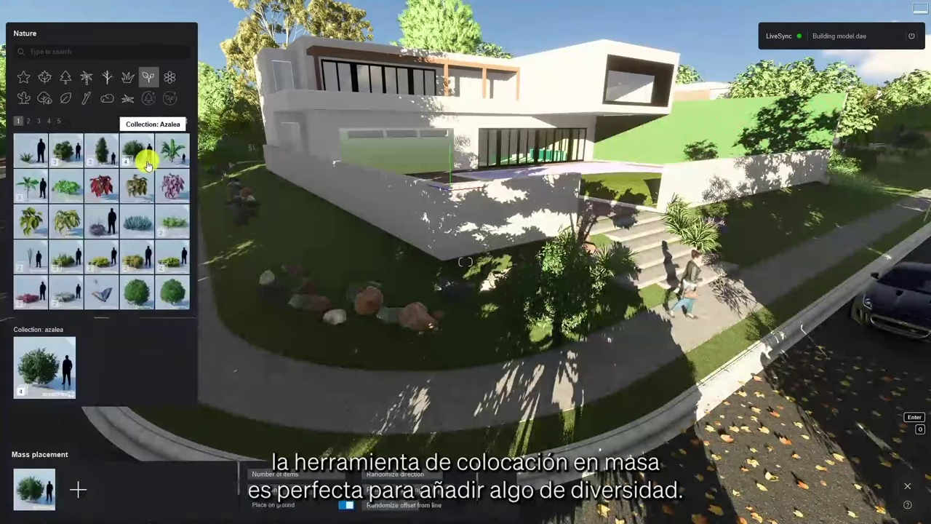
scroll(148, 157, "down", 1)
left_click(78, 490)
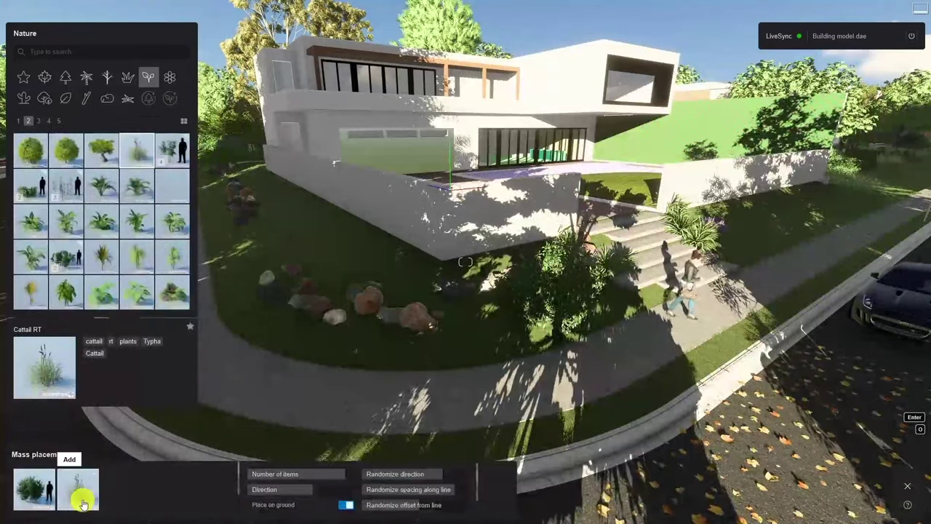
left_click(104, 189)
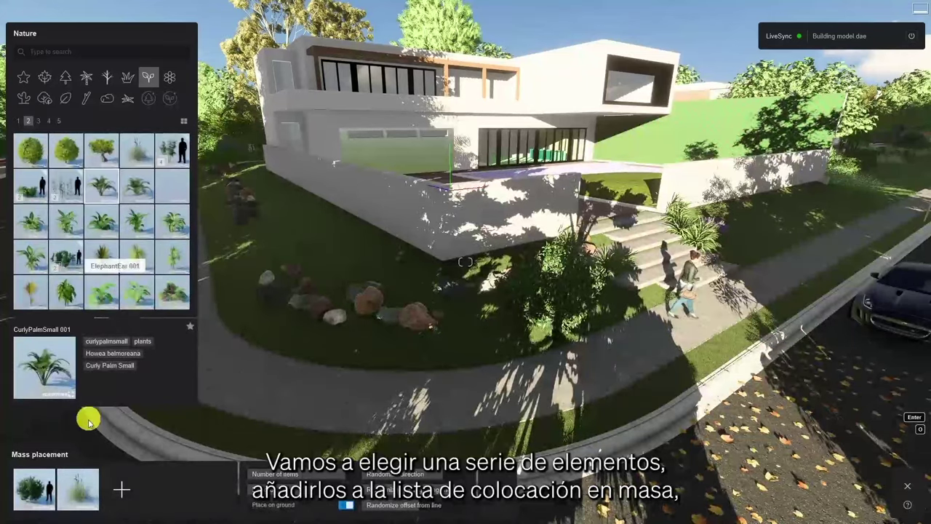
left_click(121, 489)
Add four flowers to the mass placement list, including African Daisy Red and English Lavender
left_click(167, 82)
left_click(137, 149)
left_click(163, 491)
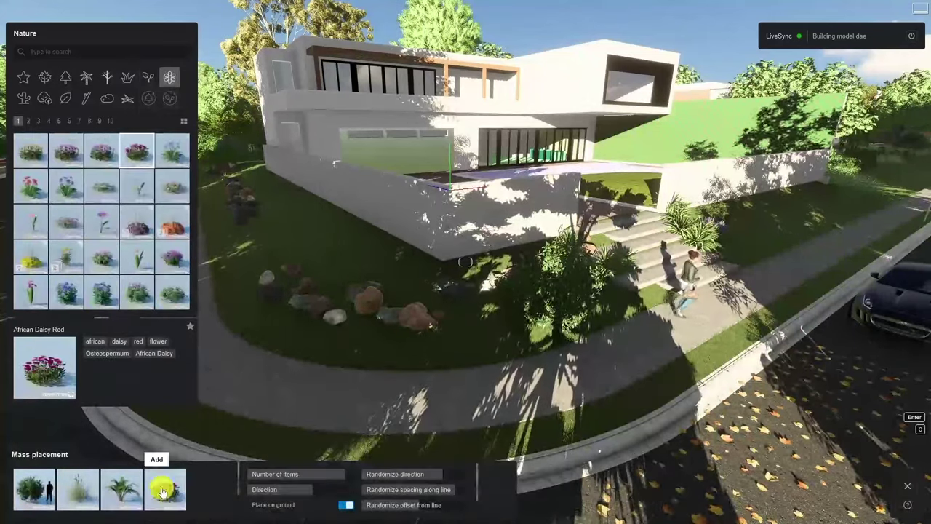
scroll(142, 219, "down", 1)
left_click(137, 150)
left_click(208, 490)
left_click(139, 259)
left_click(133, 479)
scroll(146, 233, "down", 1)
left_click(144, 232)
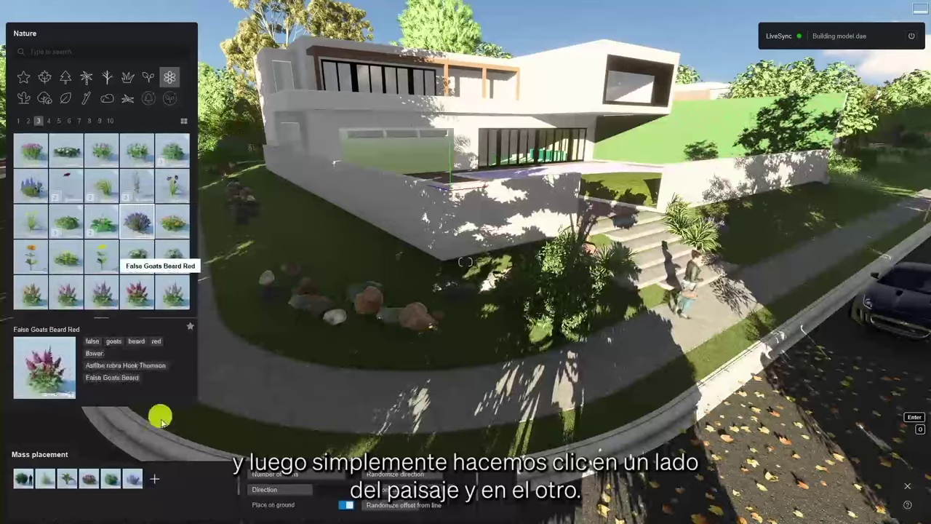
left_click(154, 479)
Mass-place the listed plants along a curved line across the lawn outside the perimeter wall, ending at the entrance steps
key("s")
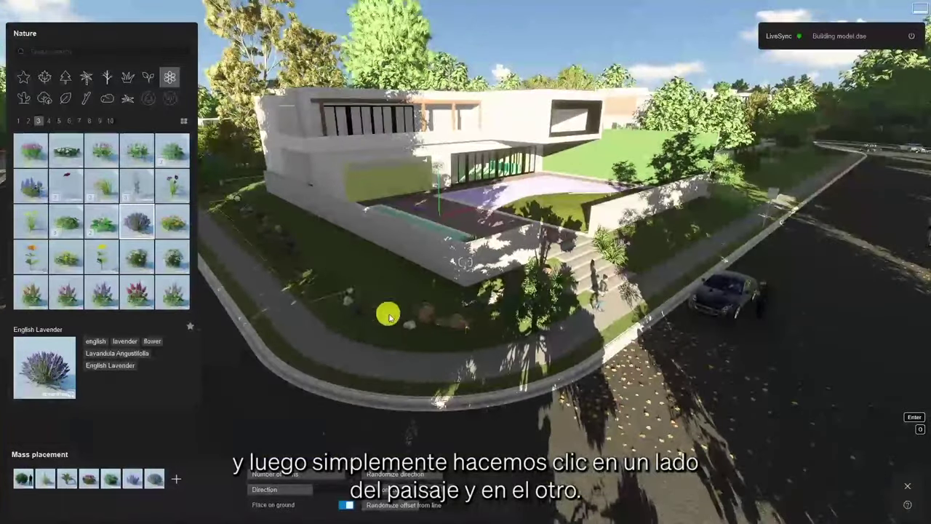
left_click(453, 328)
left_click(536, 298)
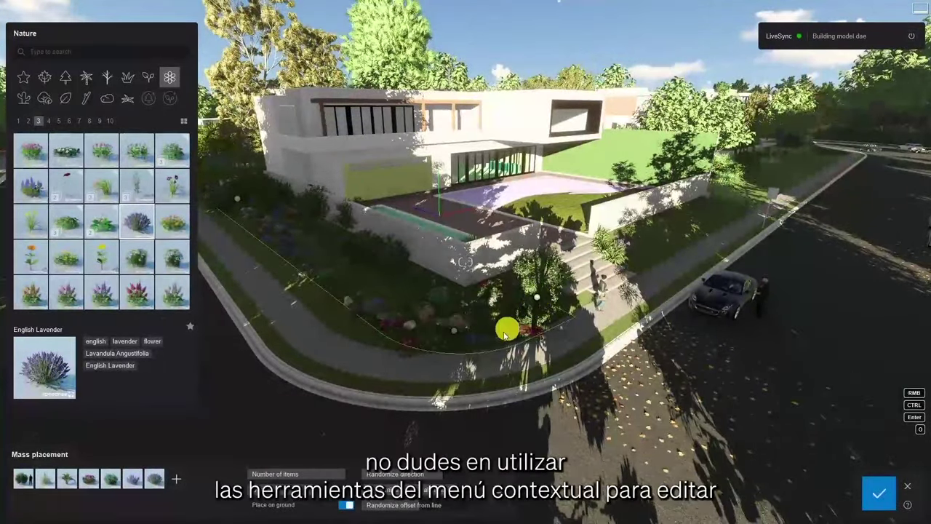
left_click(877, 492)
Select the Blue Wonder Catmint beside the sidewalk near the steps and move it to about X 4.72 m
key("w")
left_click(233, 472)
key("d")
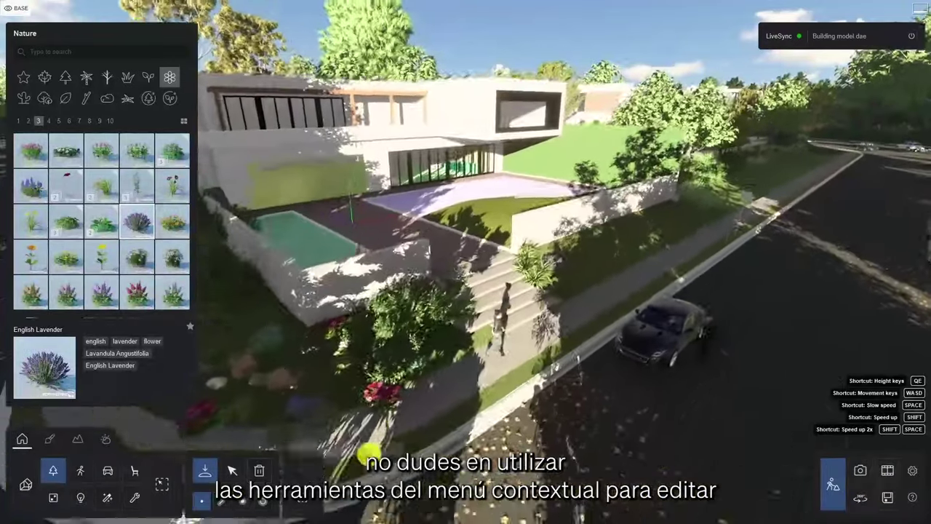
left_click(561, 303)
key("w")
key("d")
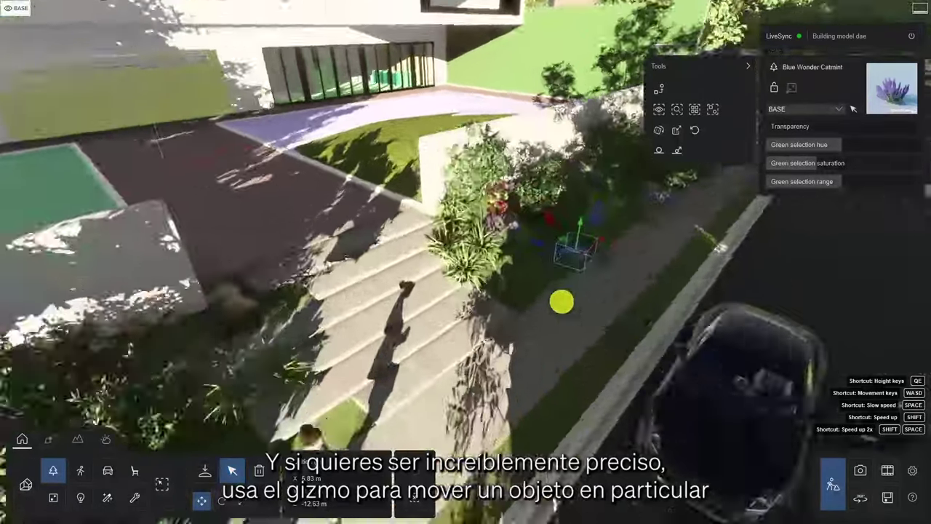
key("r")
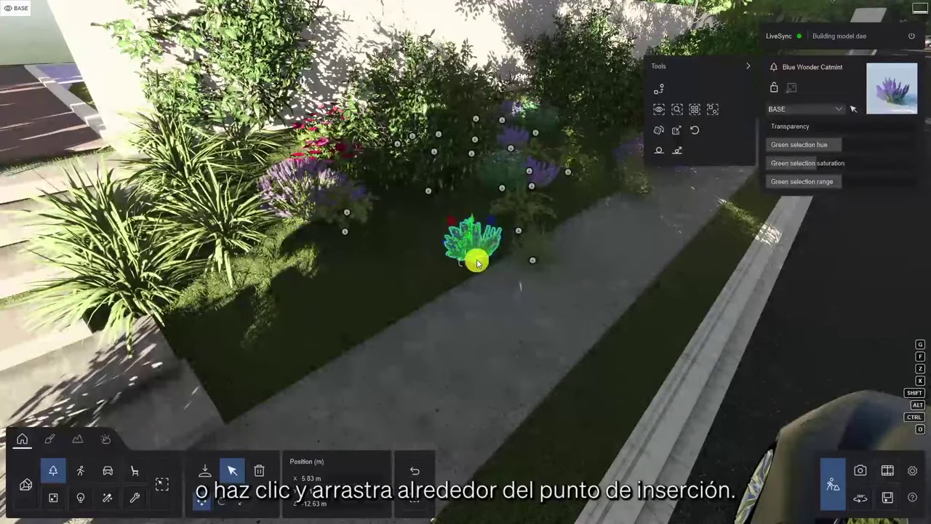
key("s")
right_click_drag(397, 288, 385, 299)
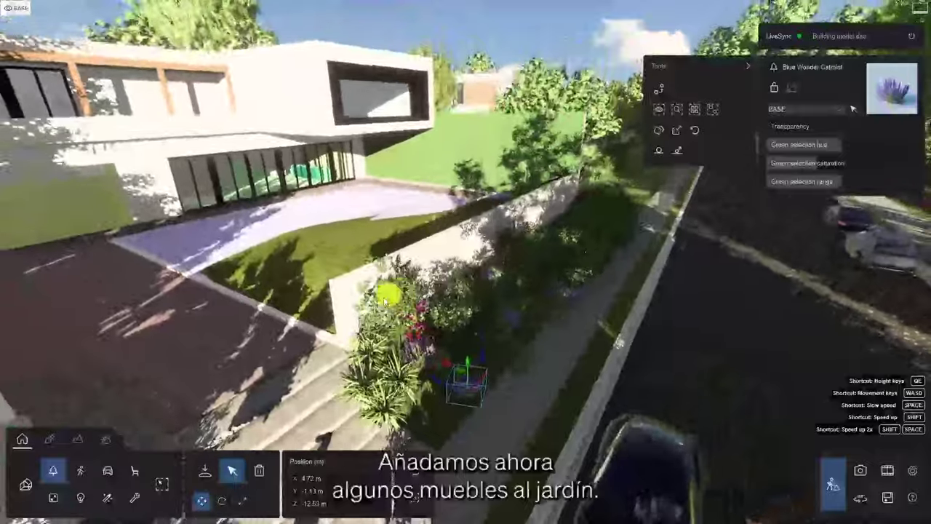
Place a GardenSet 029 Sofa at the far corner of the terrace, next to the green trellis wall
left_click(133, 470)
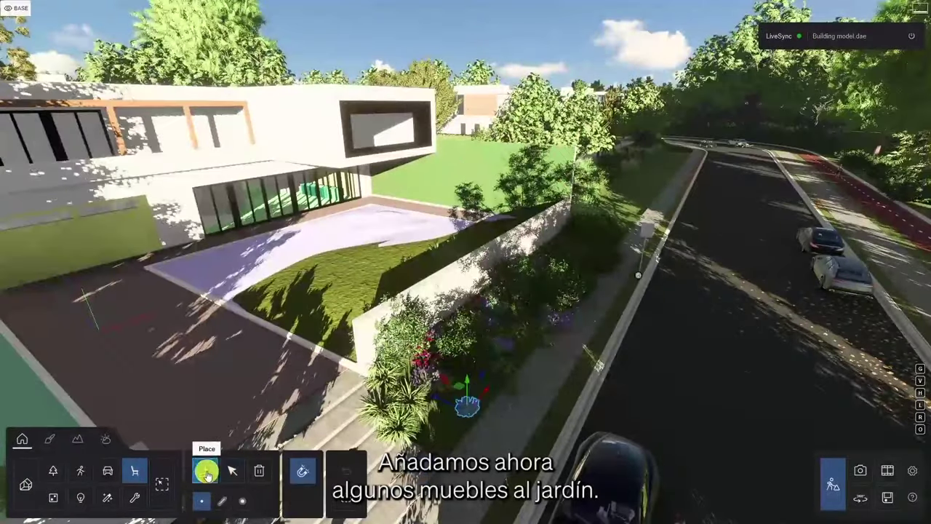
left_click(206, 473)
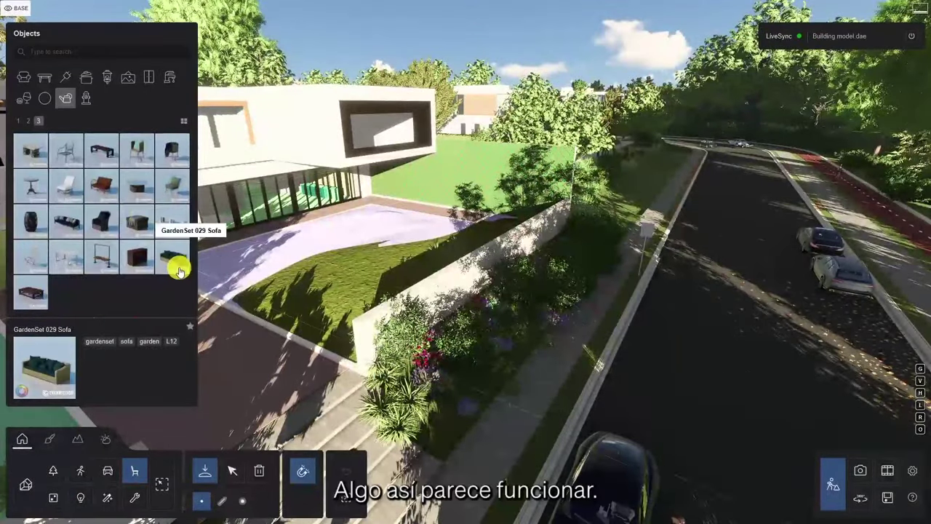
left_click(175, 261)
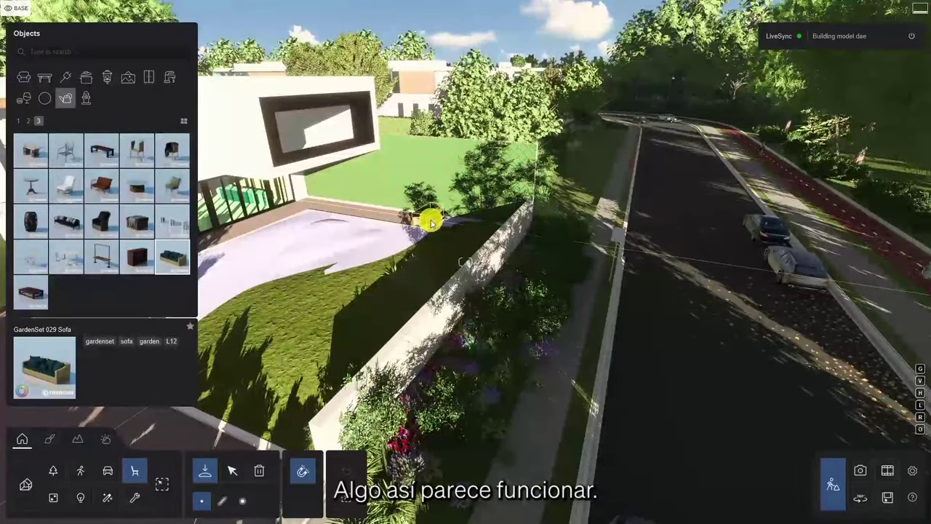
key("r")
left_click(411, 218)
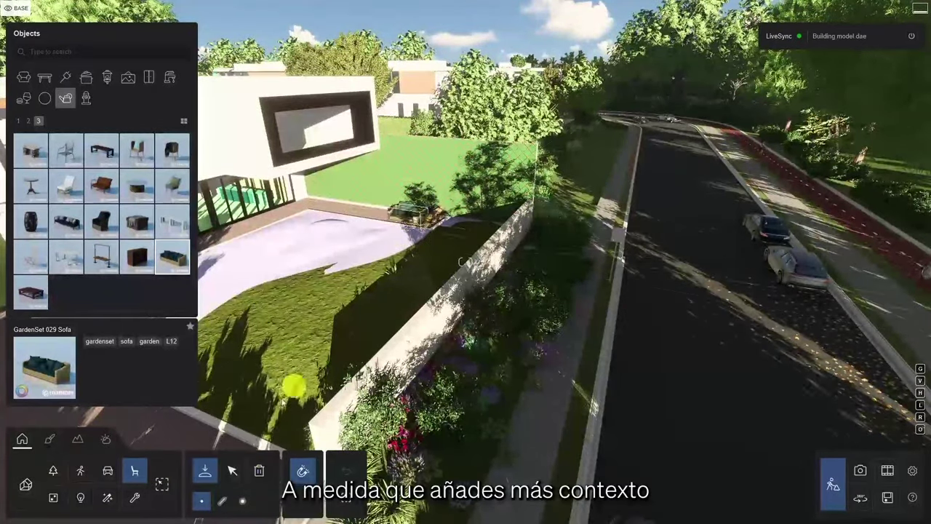
Place a round ring-shaped pouf and a Pouf 003 in a row on the terrace beside the garden sofa
left_click(233, 470)
key("w")
right_click_drag(432, 253, 437, 306)
left_click(205, 471)
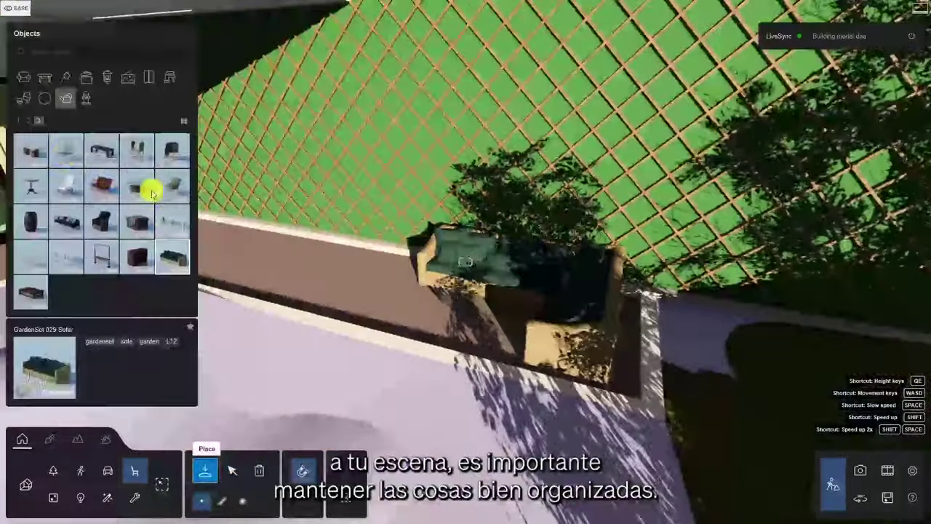
left_click(28, 78)
left_click(133, 166)
left_click(67, 150)
left_click(356, 267)
left_click(137, 150)
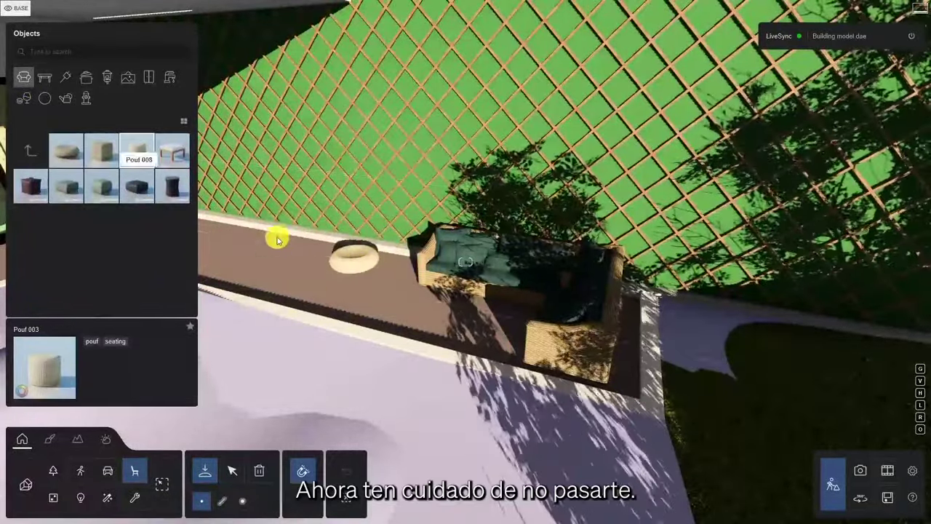
left_click(273, 235)
Finish placing furniture and add four more layers to the scene, up to Layer 5
left_click(233, 471)
key("s")
right_click_drag(356, 336, 355, 333)
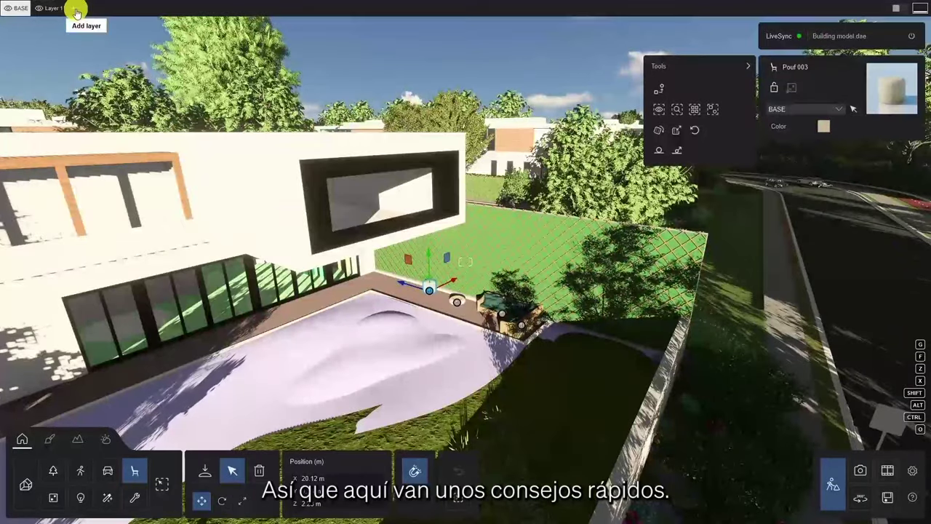
left_click(74, 8)
left_click(107, 8)
left_click(142, 8)
left_click(176, 8)
Rename Layer 1 to Trees and Layer 2 to PlantingAreas
left_click(51, 9)
left_click(47, 9)
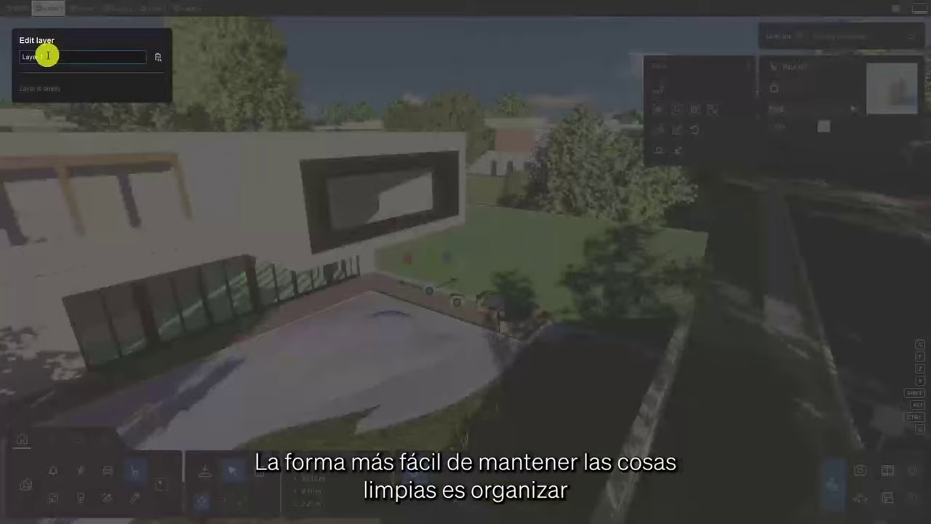
type("Trees")
key("Return")
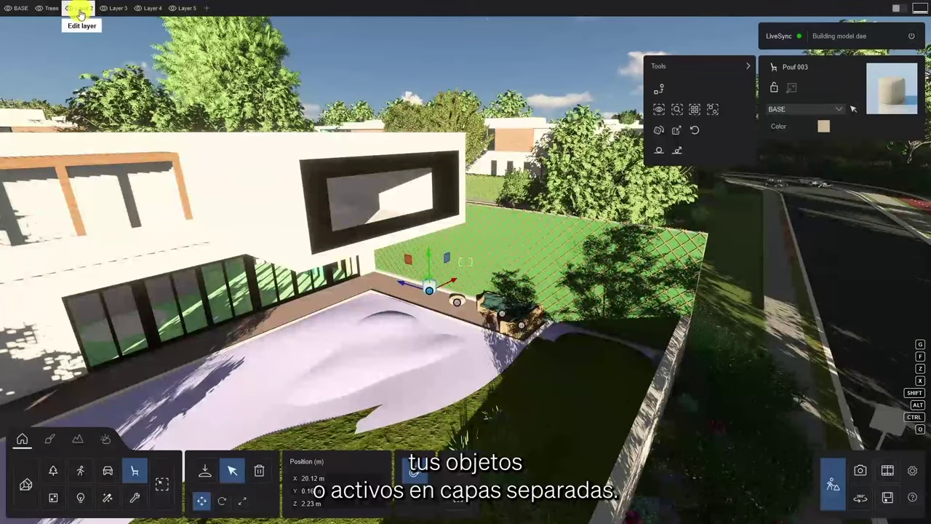
left_click(80, 10)
type("Planting")
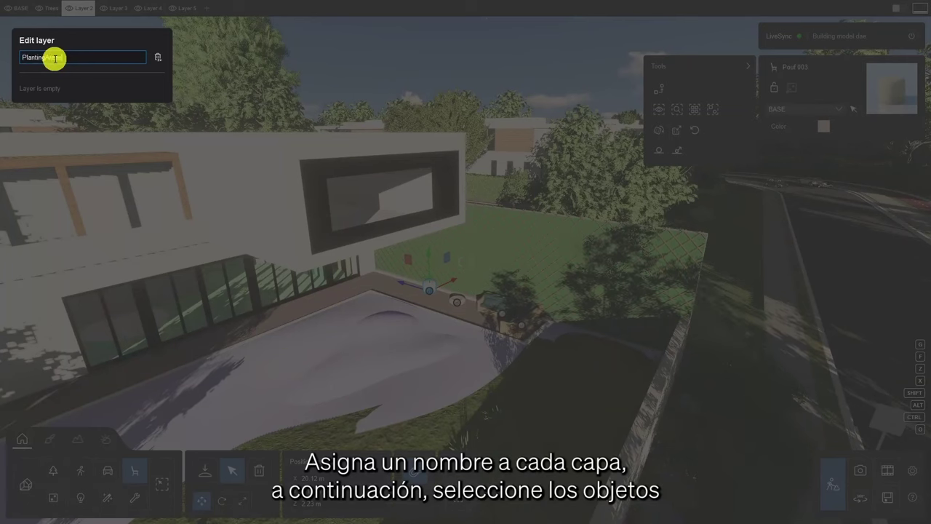
key("Return")
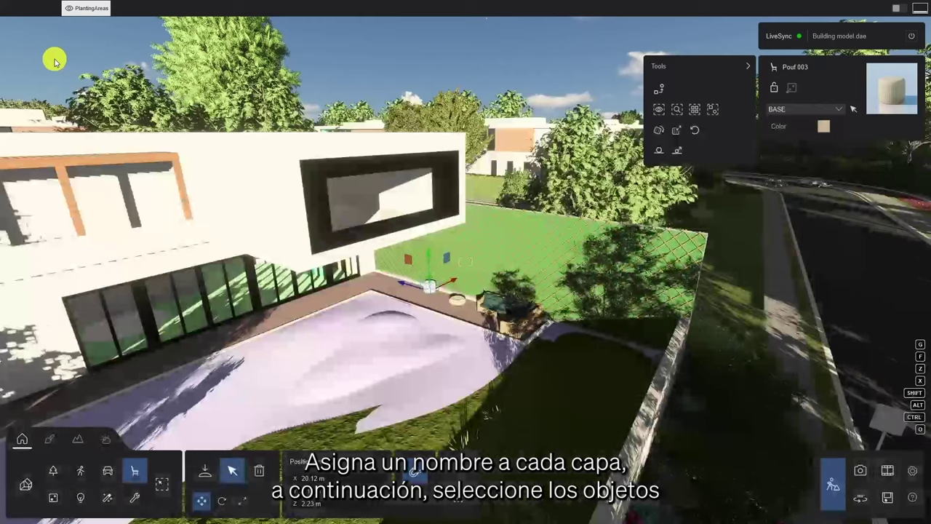
Assign the Azalea RT outside the boundary wall to the Trees layer, and toggle that layer's visibility off and on
left_click(56, 474)
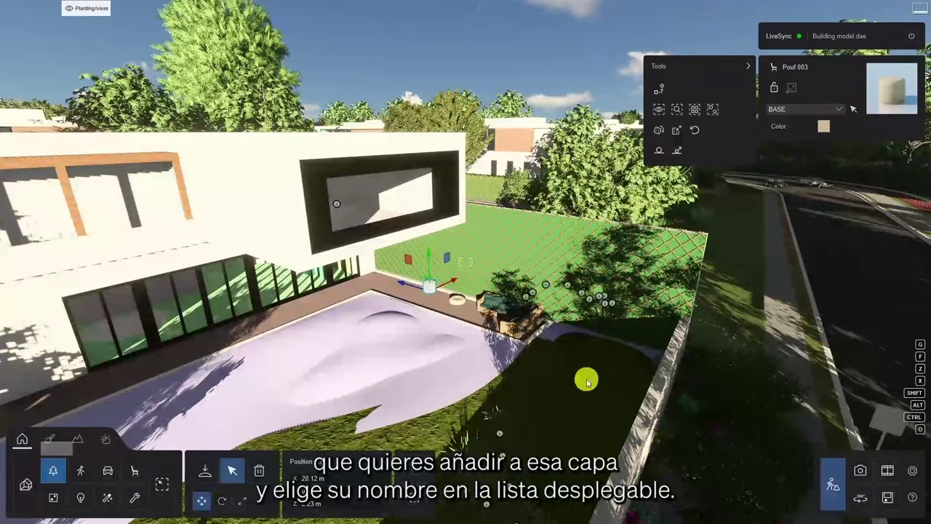
left_click(709, 379)
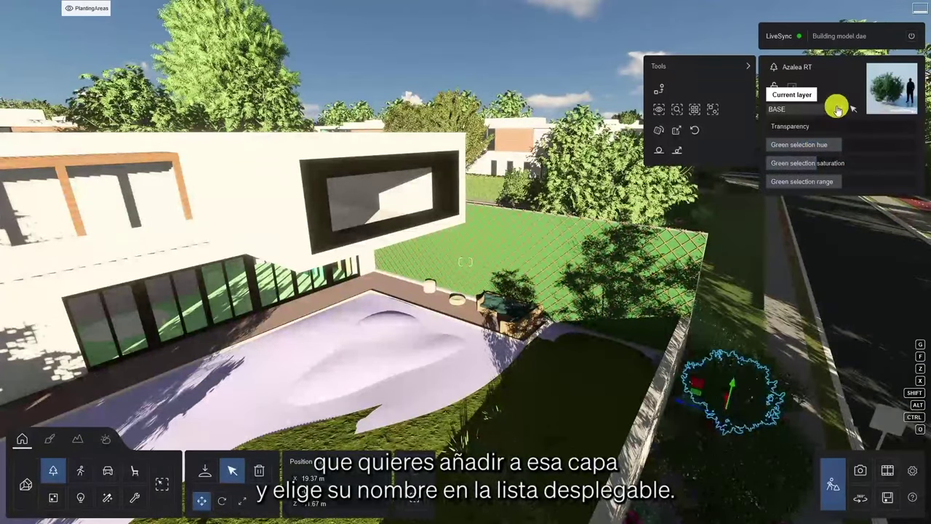
left_click(837, 109)
left_click(786, 130)
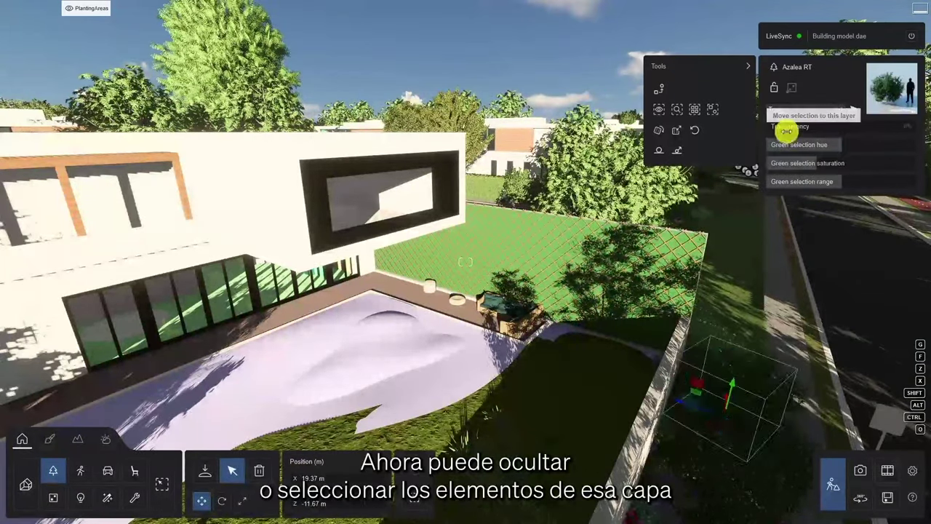
left_click(40, 10)
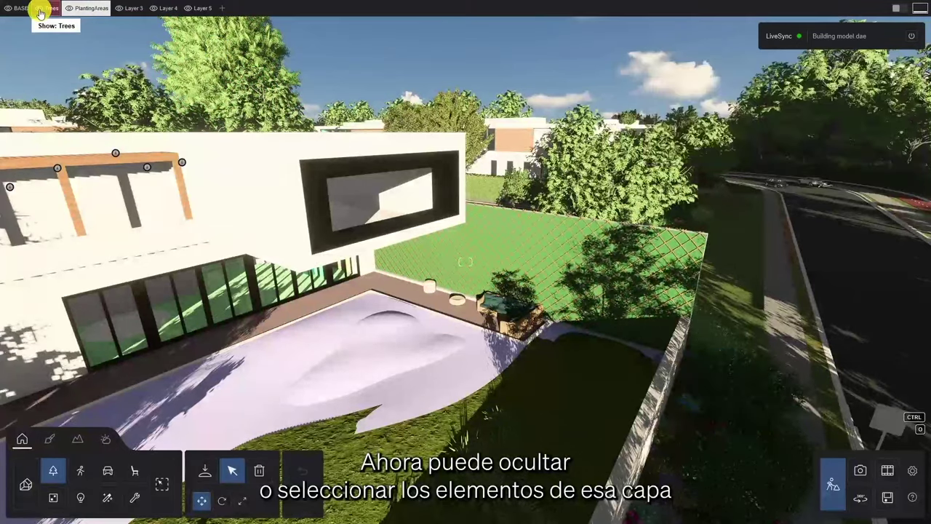
left_click(40, 11)
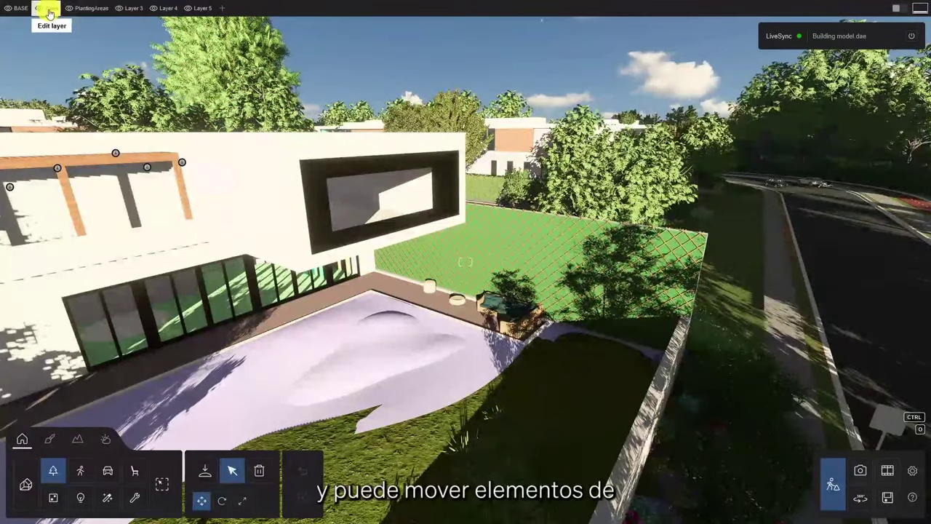
Move all items of the Trees layer to the PlantingAreas layer and delete Layer 5
left_click(48, 10)
left_click(158, 88)
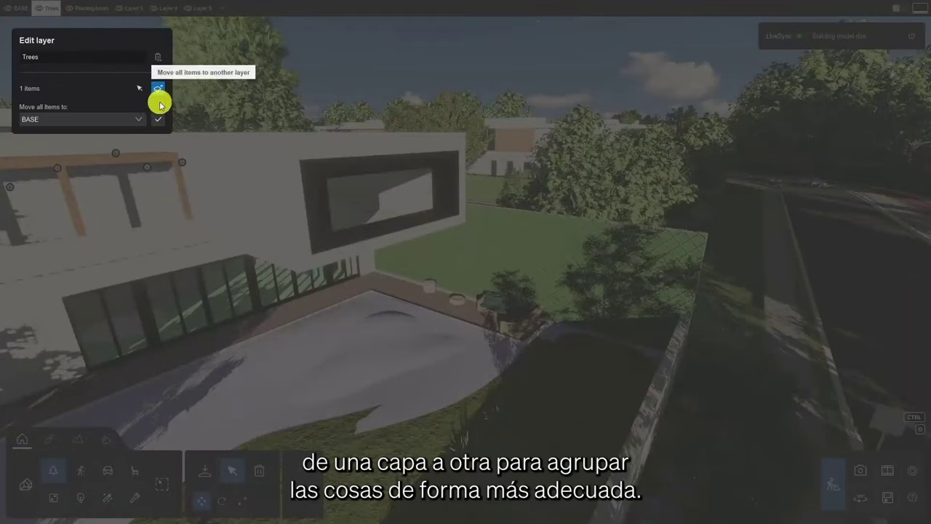
left_click(138, 119)
left_click(43, 151)
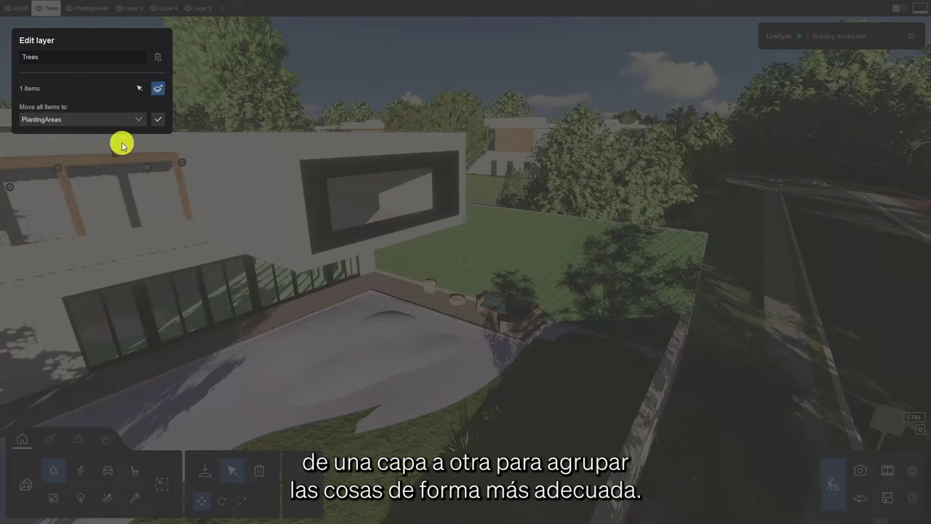
left_click(158, 119)
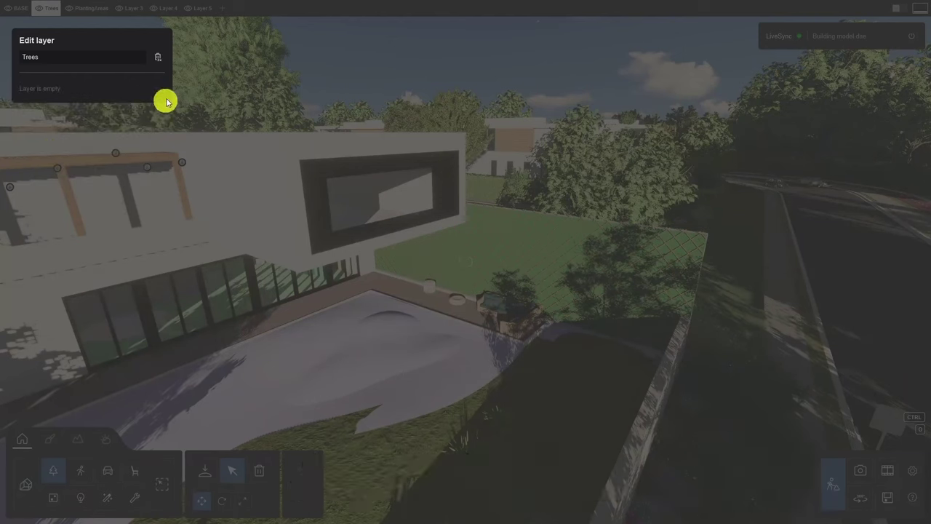
left_click(198, 10)
left_click(197, 10)
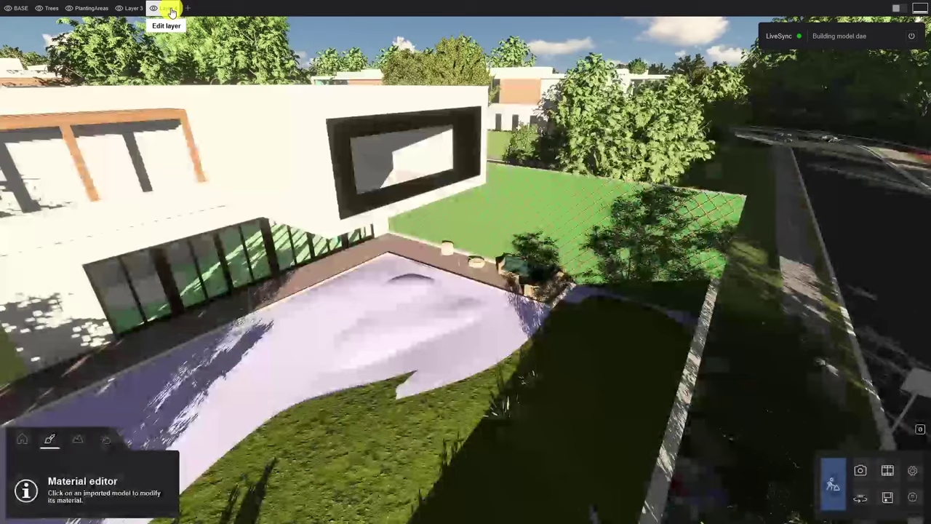
Edit the Material-Concrete surface by the driveway entrance and apply a light concrete from the third page of the Concrete materials
scroll(454, 395, "down", 3)
key("s")
right_click_drag(455, 395, 454, 394)
scroll(454, 395, "down", 4)
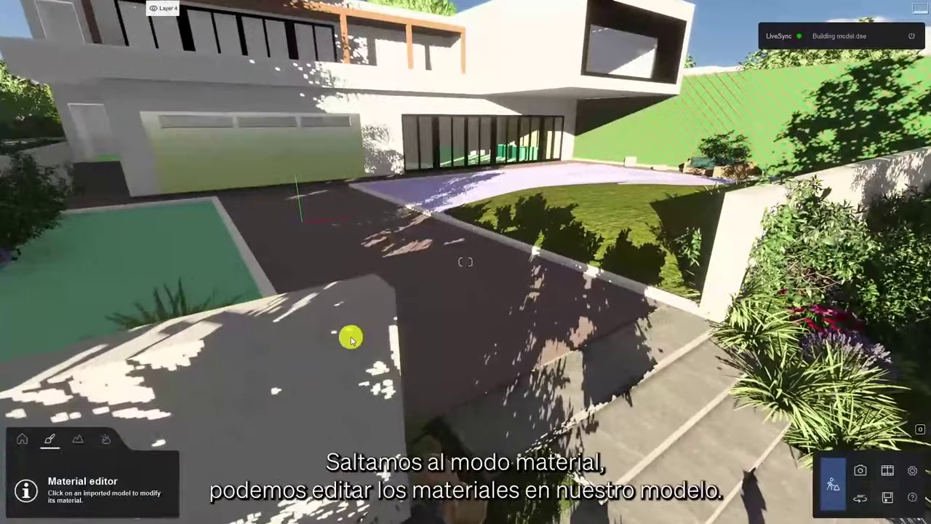
left_click(353, 332)
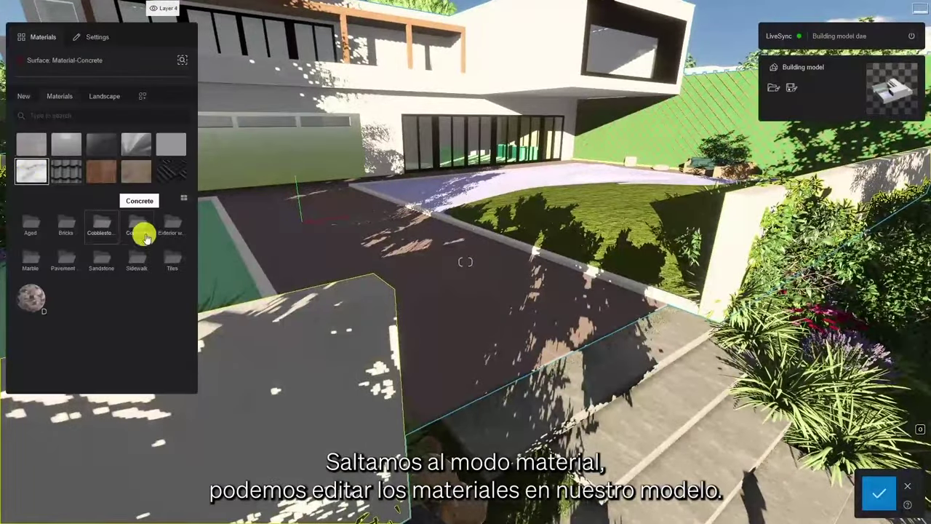
left_click(139, 226)
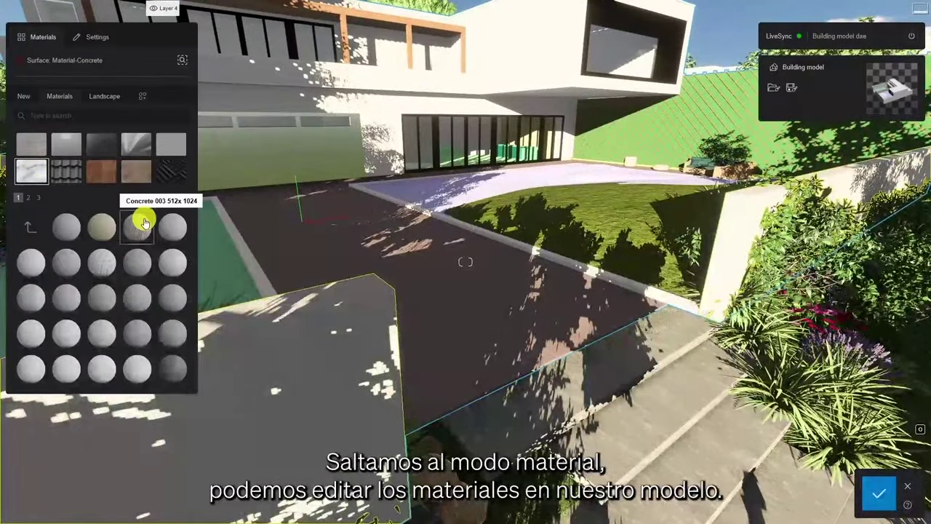
left_click(39, 197)
left_click(173, 267)
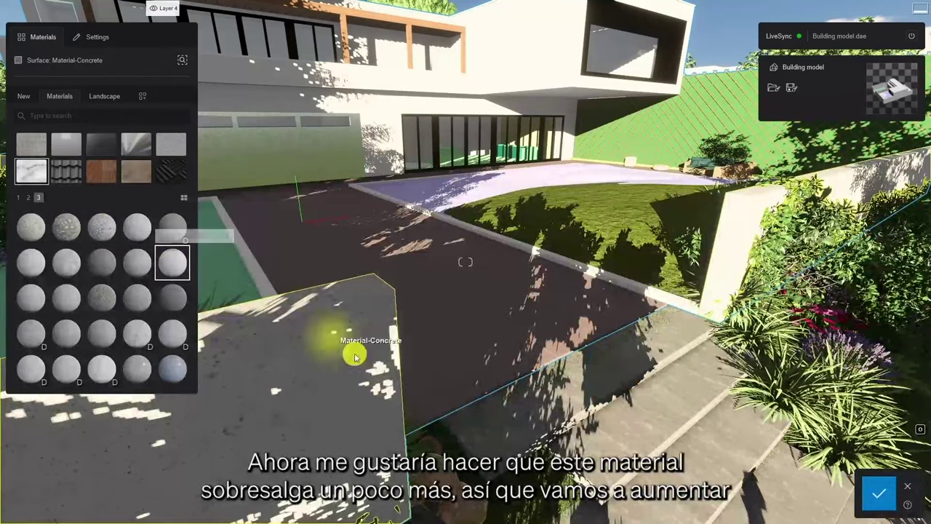
Apply Concrete 056 to the curb between the driveway and the lawn and set its weathering strength to 72%
key("w")
key("a")
left_click(177, 264)
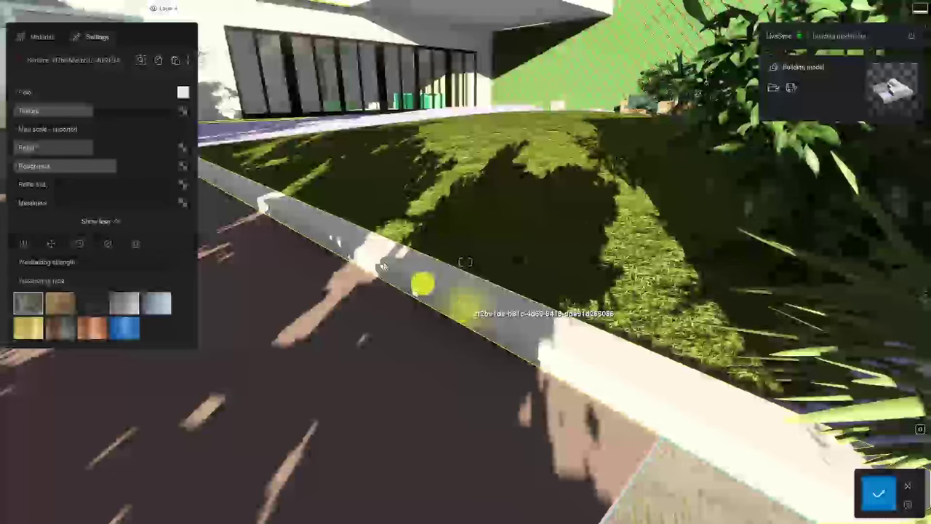
left_click(43, 36)
left_click_drag(175, 295, 294, 327)
key("d")
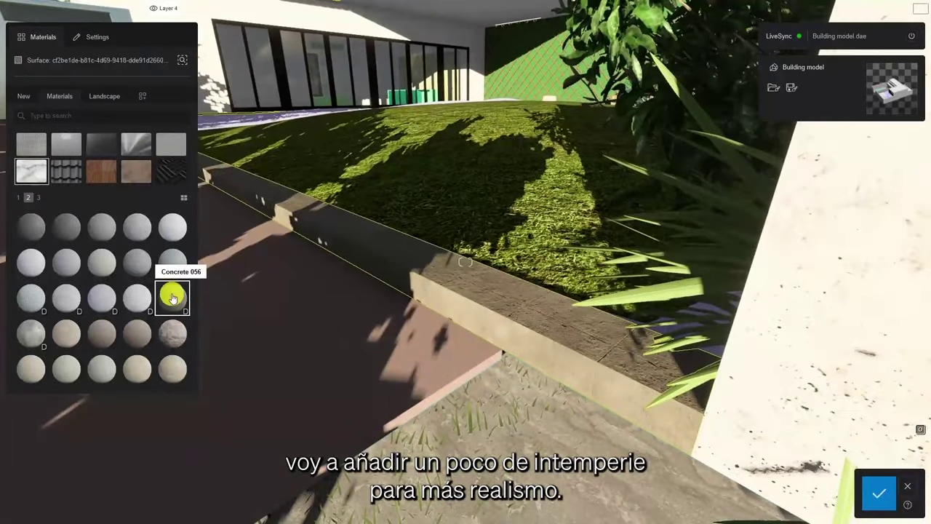
left_click(168, 294)
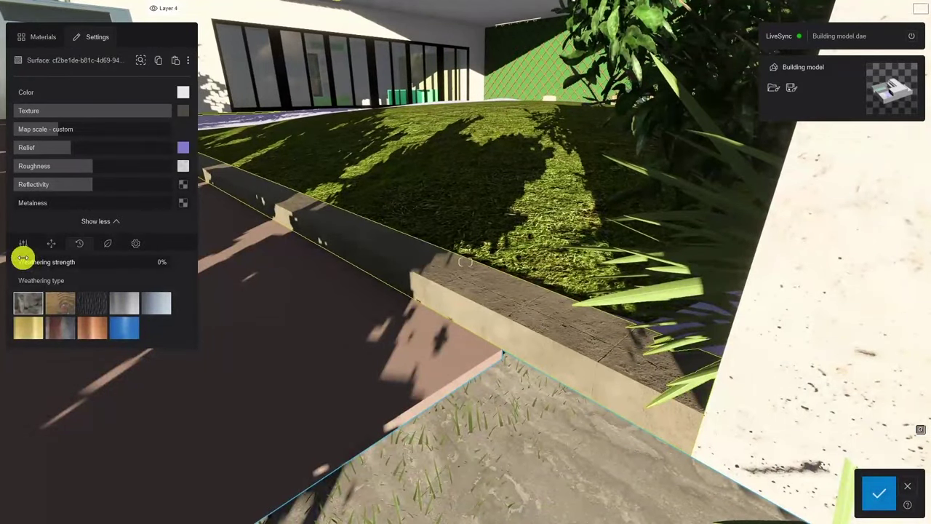
left_click_drag(28, 262, 123, 264)
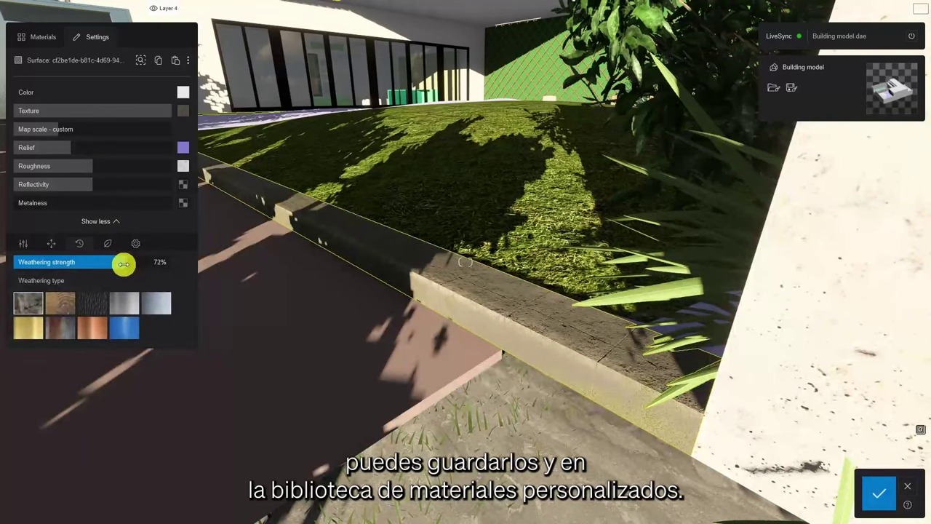
Save the curb material to the custom material library as Curbs2 in the Main (default) category folder
left_click(187, 60)
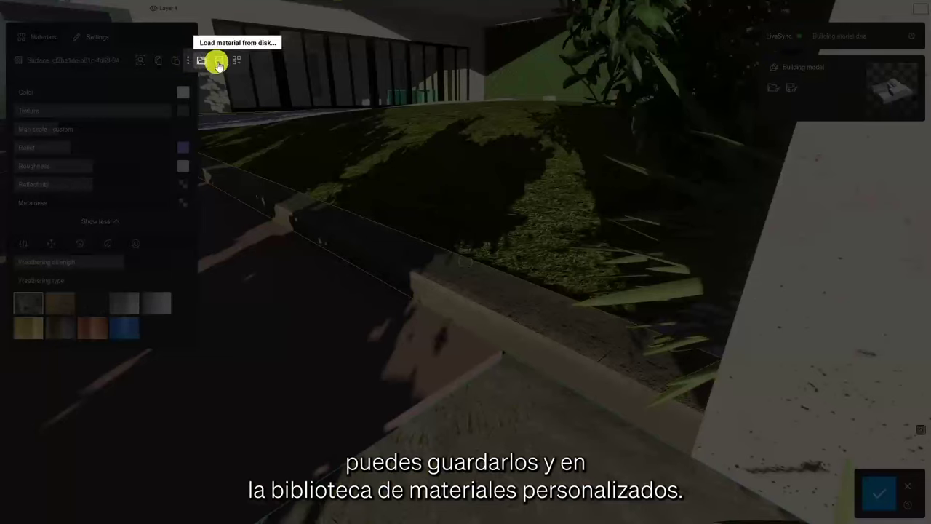
left_click(237, 64)
left_click(493, 252)
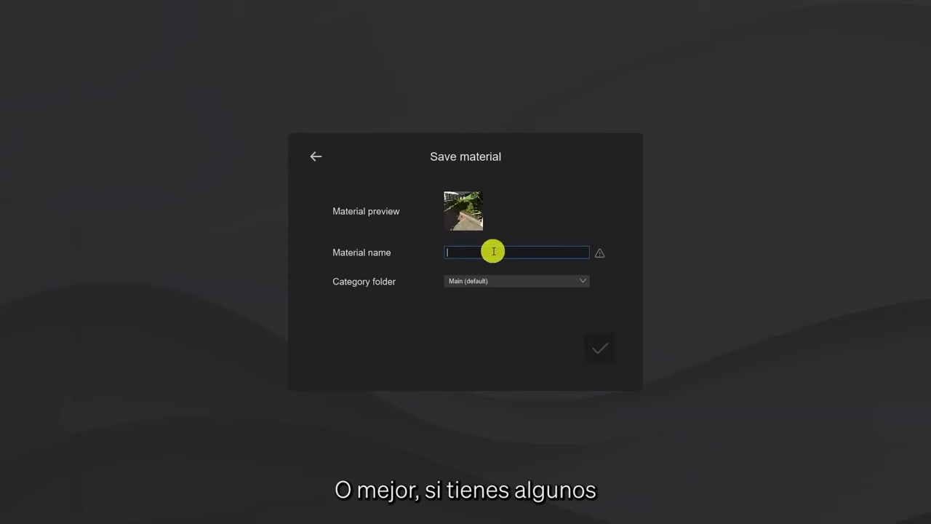
type("Curbs2")
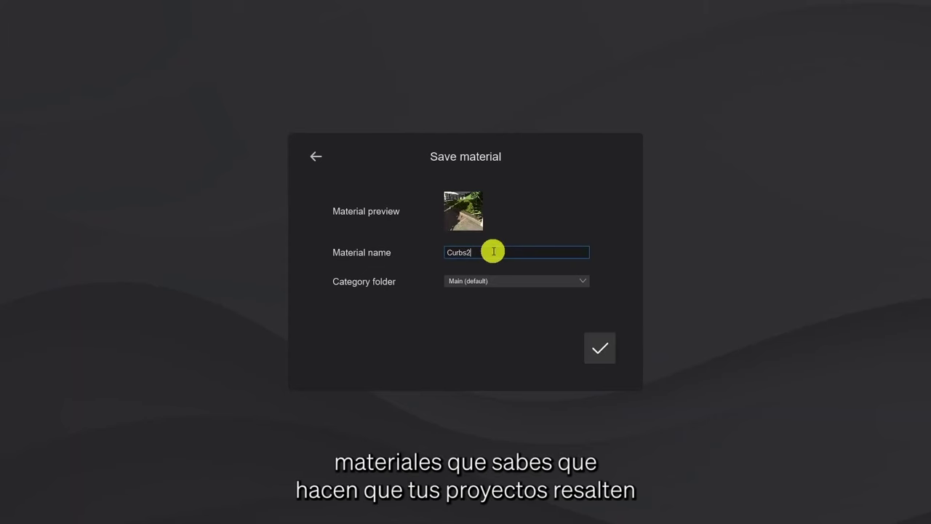
left_click(599, 350)
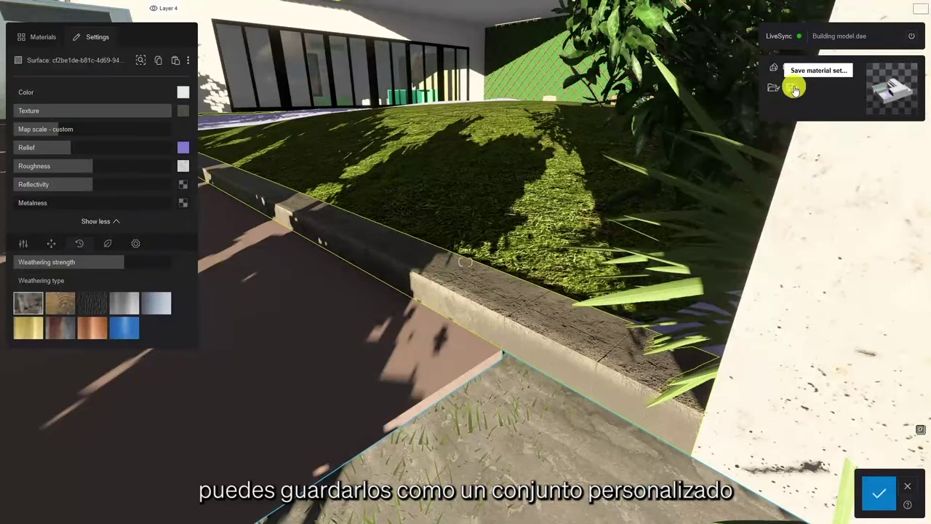
Save the building model's material set to disk as MTTSET and save the material changes
left_click(791, 89)
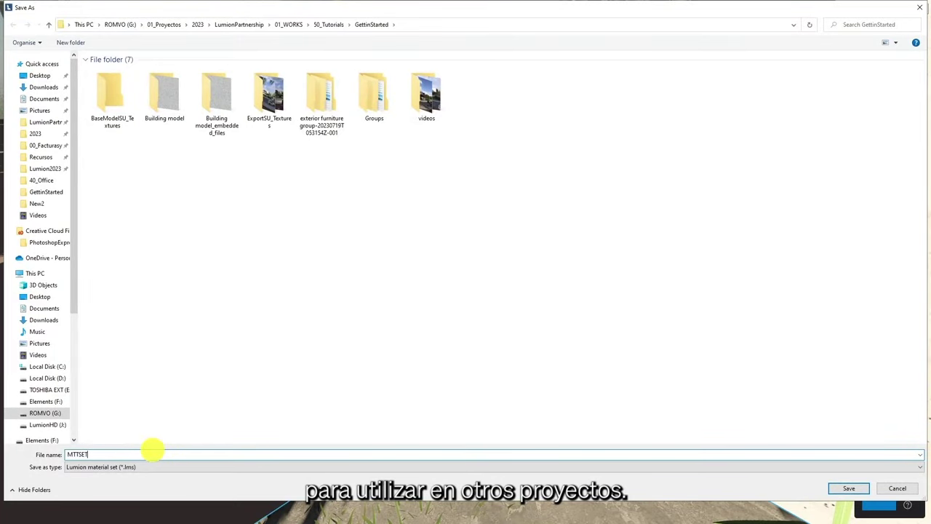
key("Return")
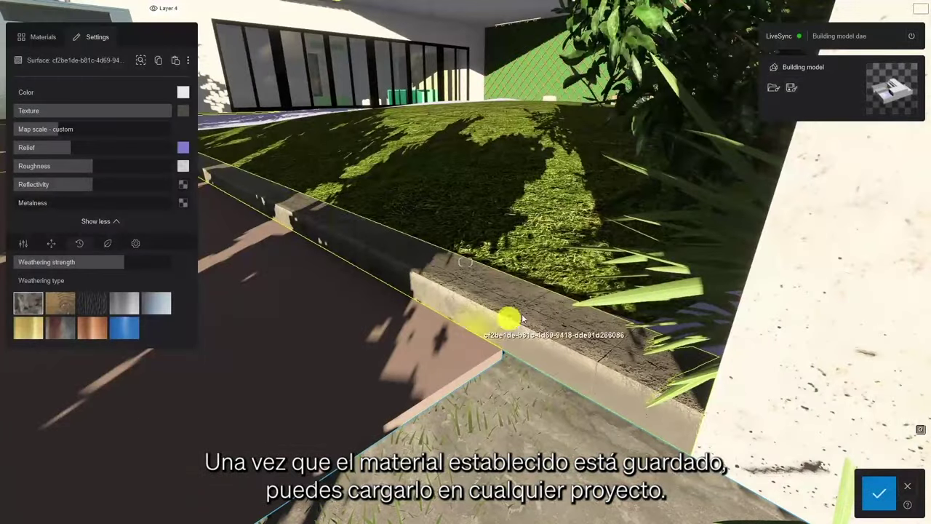
left_click(773, 89)
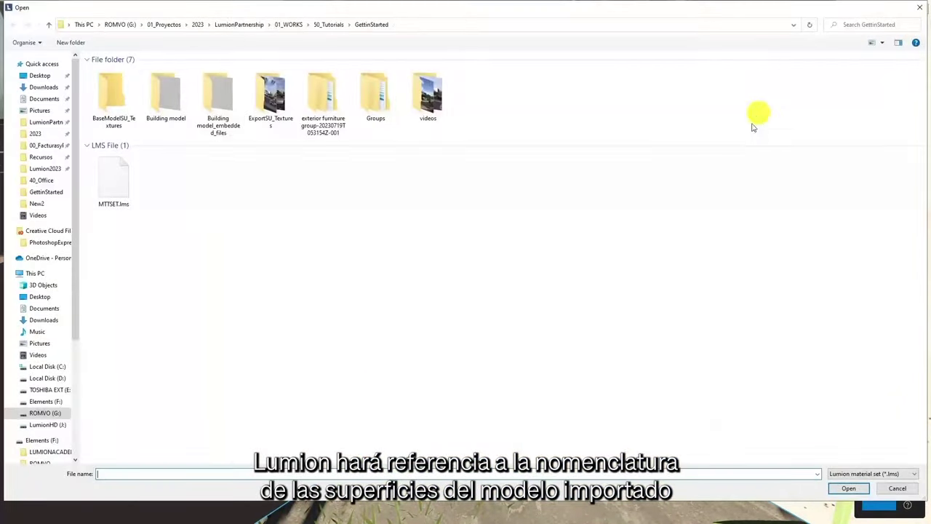
left_click(896, 488)
left_click(880, 493)
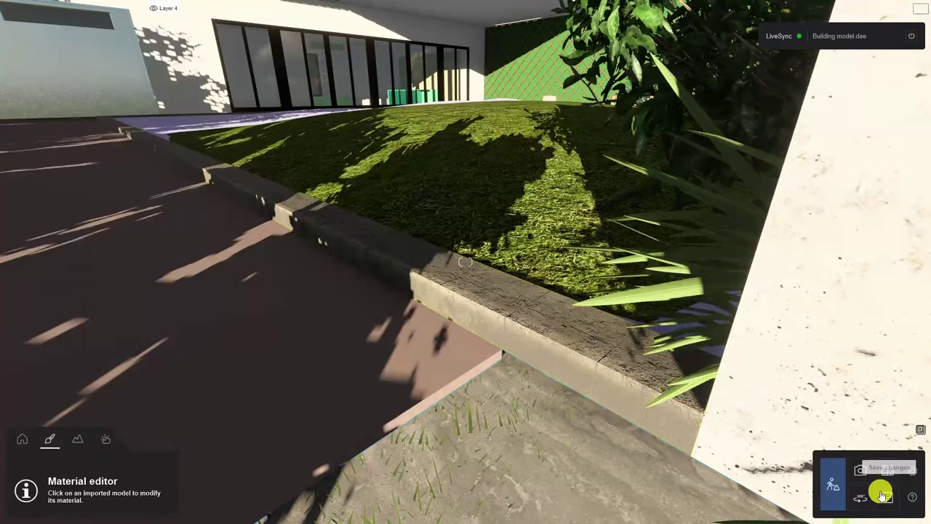
Switch to Photo mode, select the first stored photo and apply the Realistic style to it
left_click(862, 472)
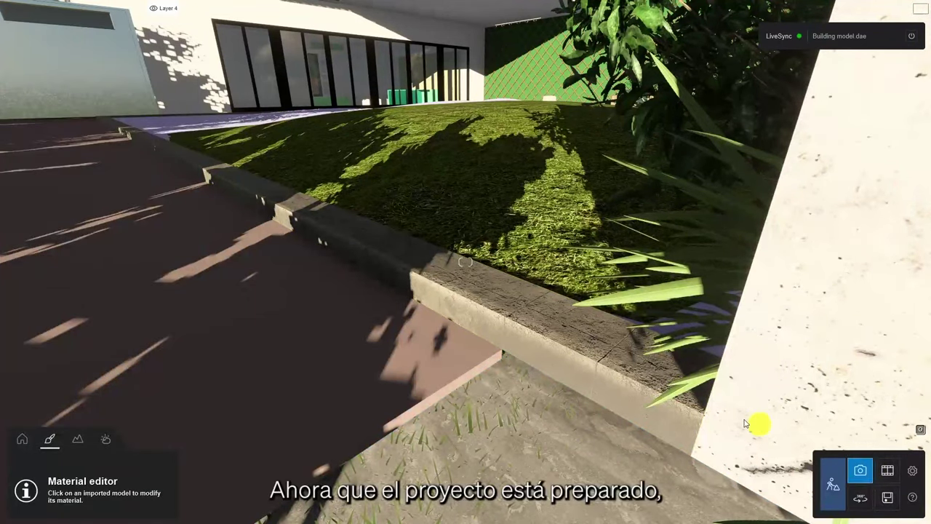
left_click(113, 472)
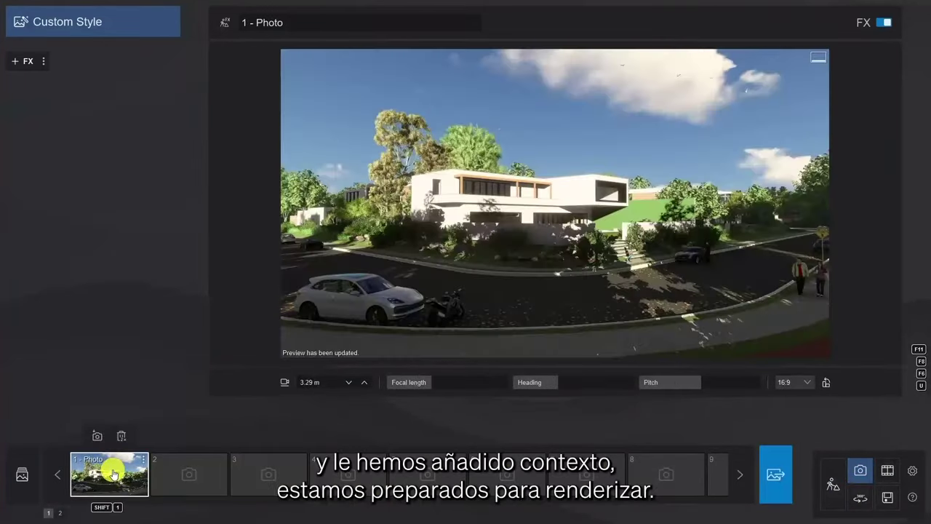
left_click(86, 27)
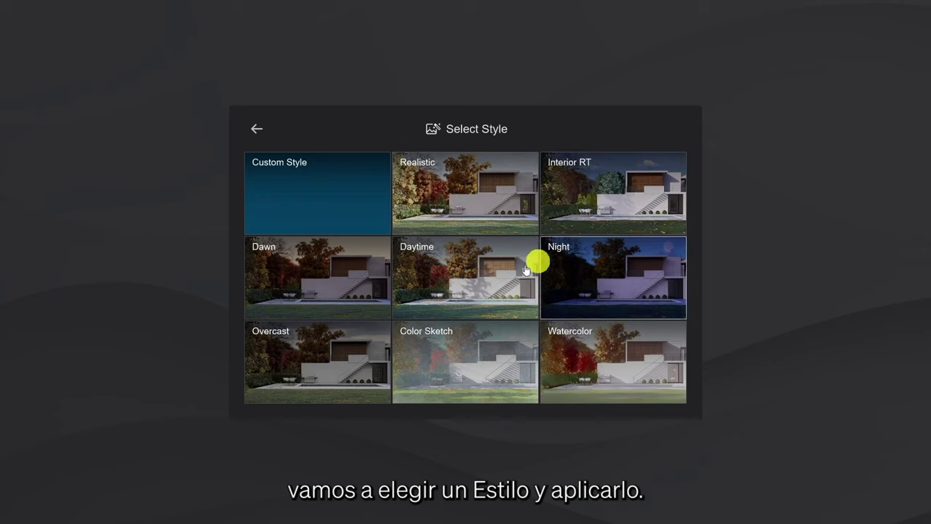
left_click(453, 192)
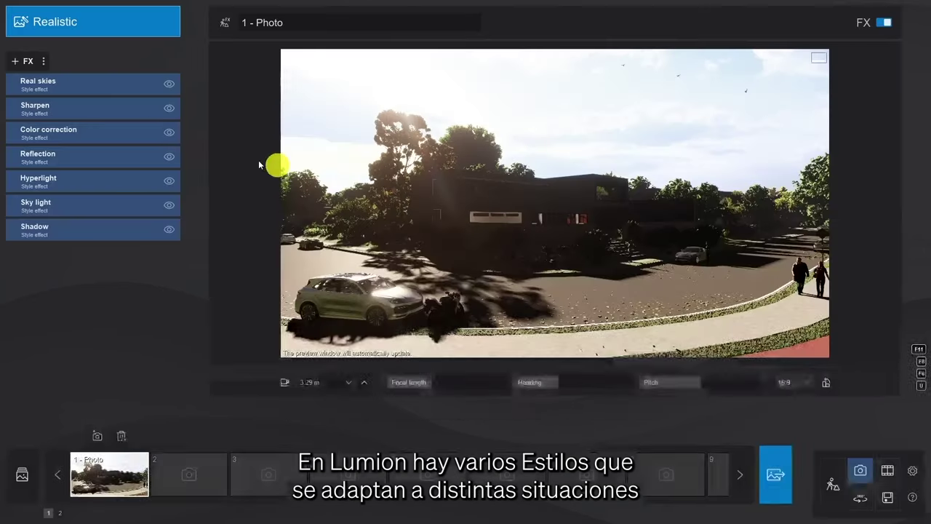
Adjust the Real skies effect of the first photo to reposition the sun so it lights the street-facing facade
left_click(41, 84)
left_click_drag(78, 142, 152, 170)
left_click(22, 84)
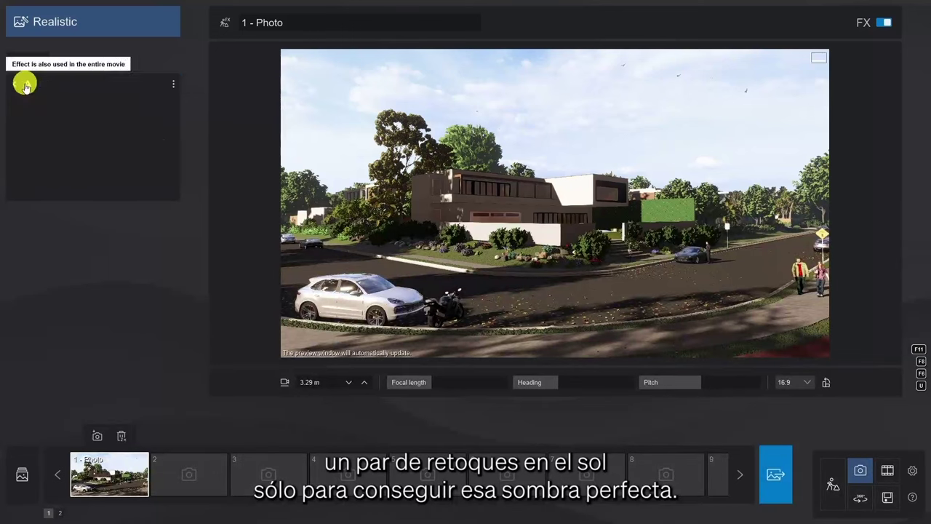
Fine-tune the photo's Color correction effect and the brightness of its Shadow effect
left_click(58, 136)
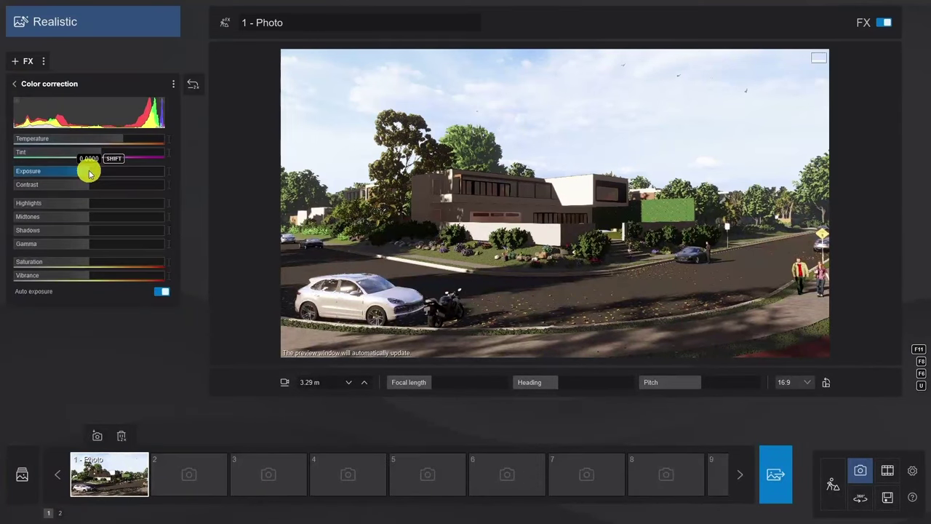
left_click(21, 84)
left_click(51, 201)
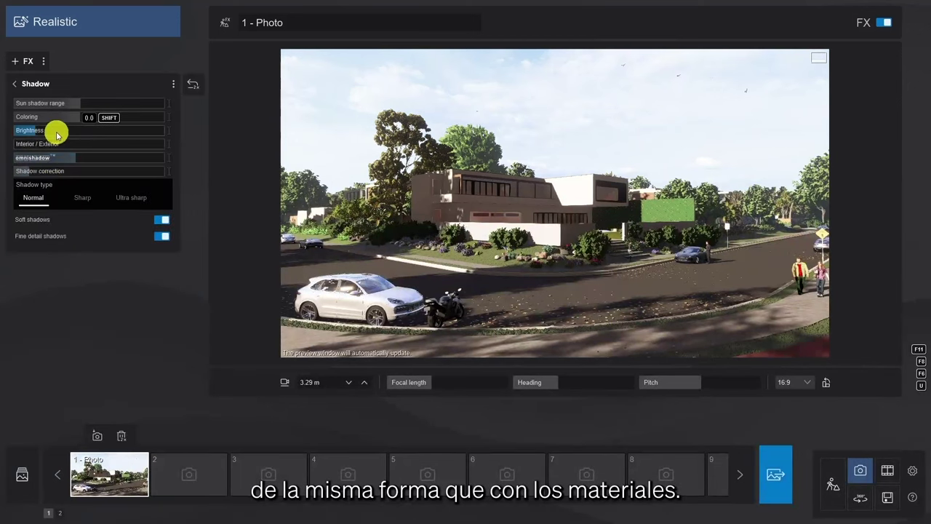
left_click(34, 86)
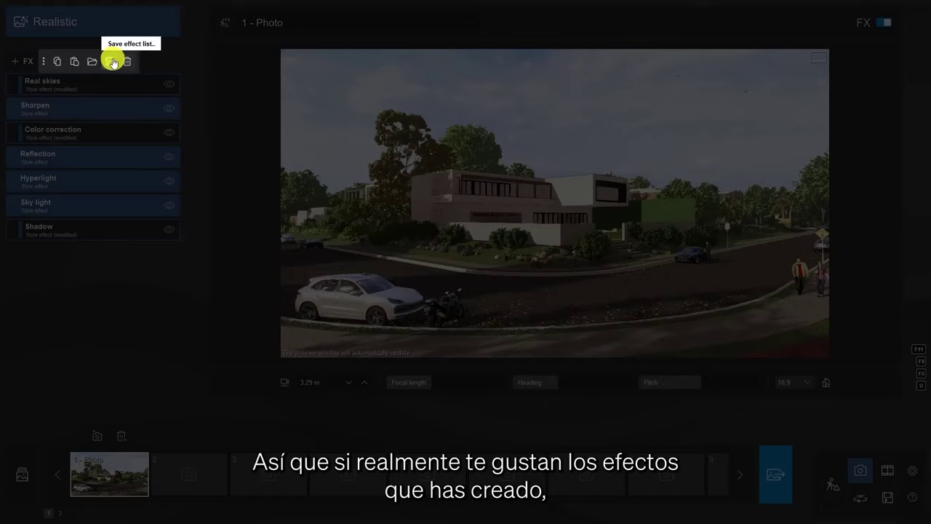
Save the photo's modified effect list to disk as FXS in the GettinStarted folder
left_click(113, 63)
left_click(201, 456)
type("FXS")
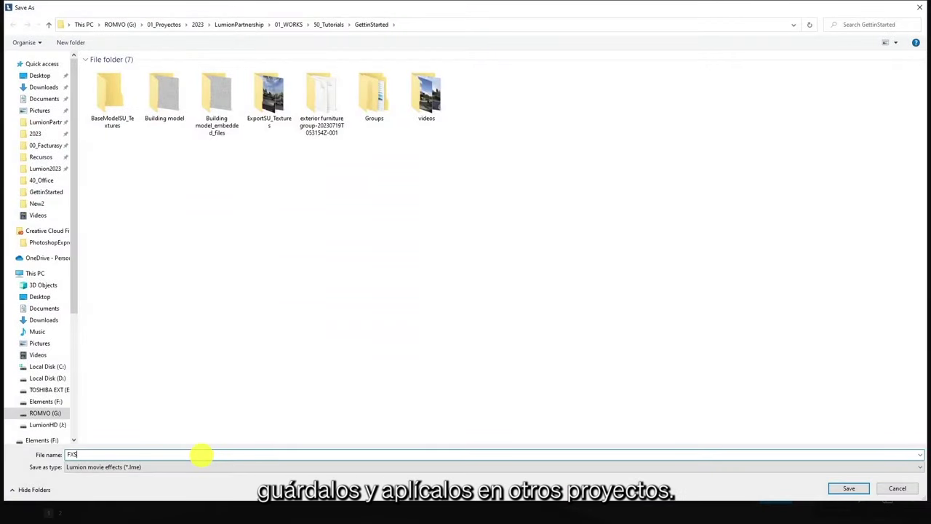
key("Return")
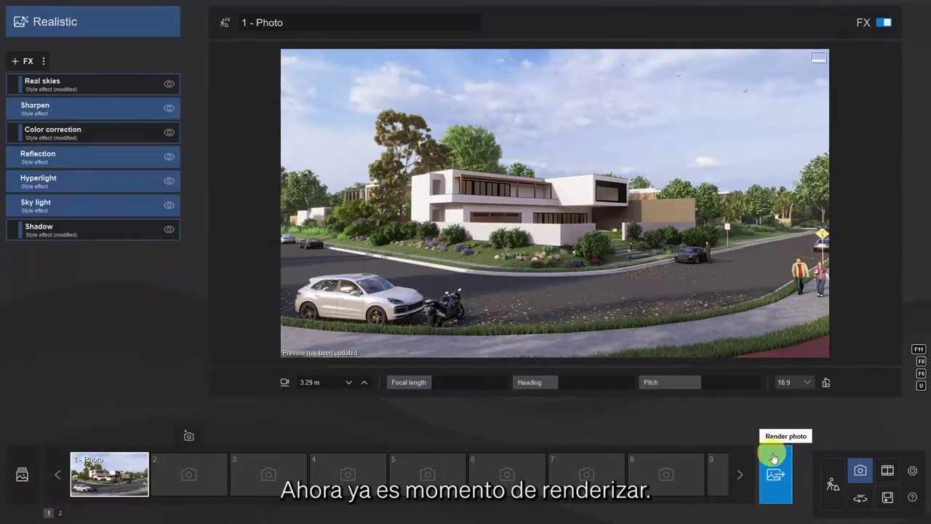
Render the current shot at Print size, 3840x2160, and save the image under the file name "test re"
left_click(778, 464)
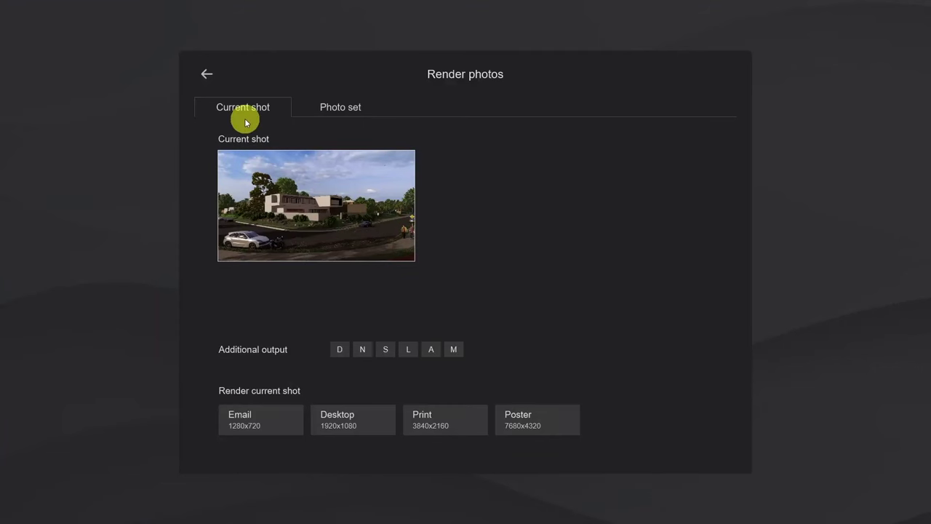
left_click(336, 114)
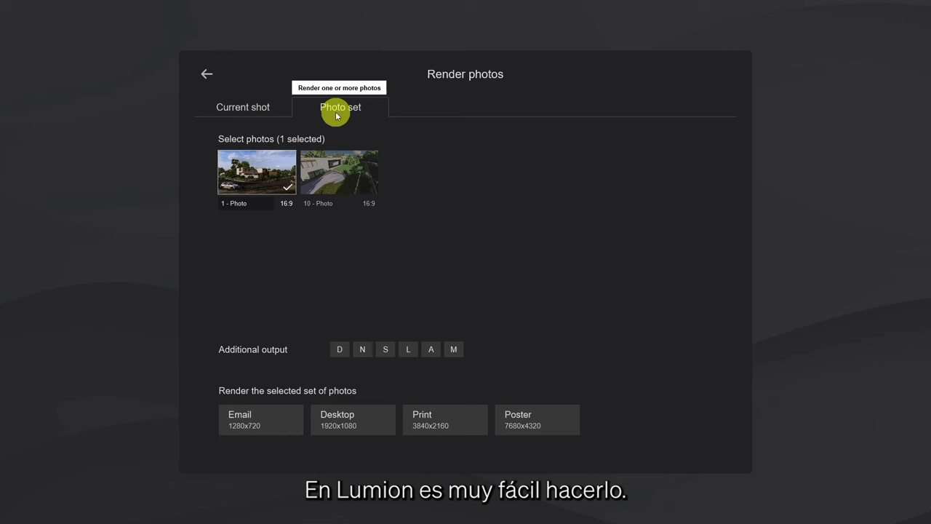
left_click(263, 109)
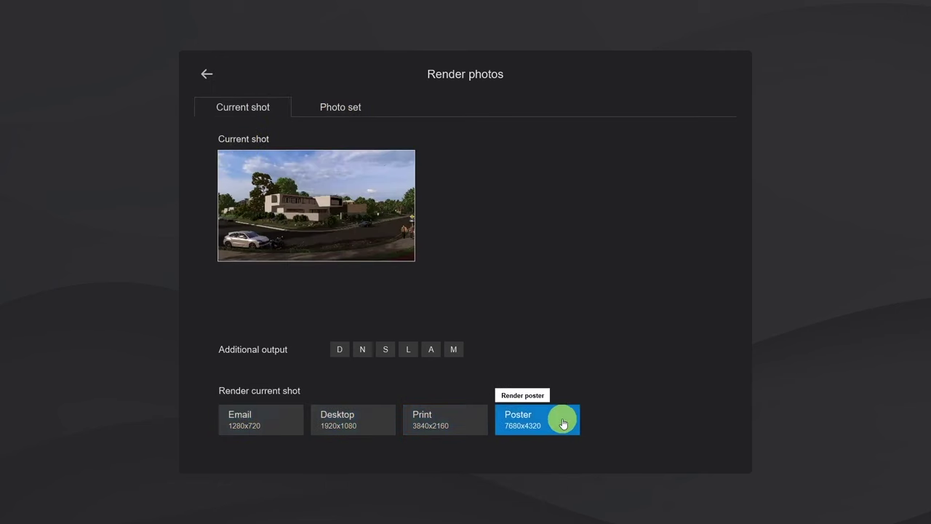
left_click(474, 420)
double_click(129, 81)
left_click(240, 260)
type("test re")
key("Return")
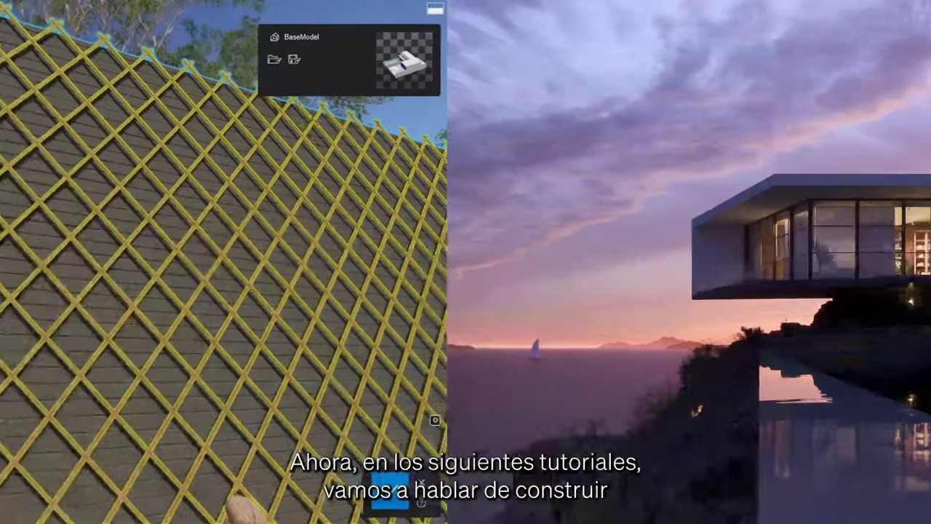
Adjust the Real skies heading on the first movie clip of the garden
left_click_drag(32, 284, 139, 284)
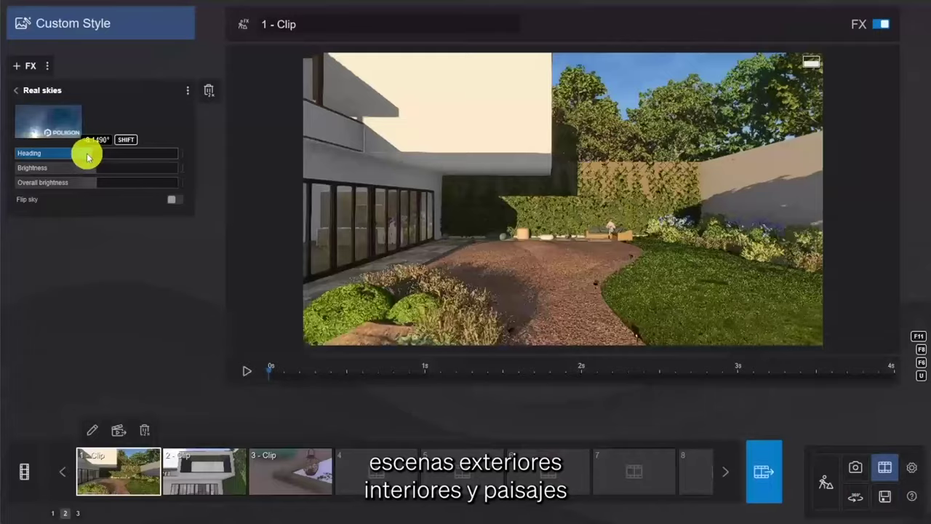
left_click_drag(83, 156, 24, 145)
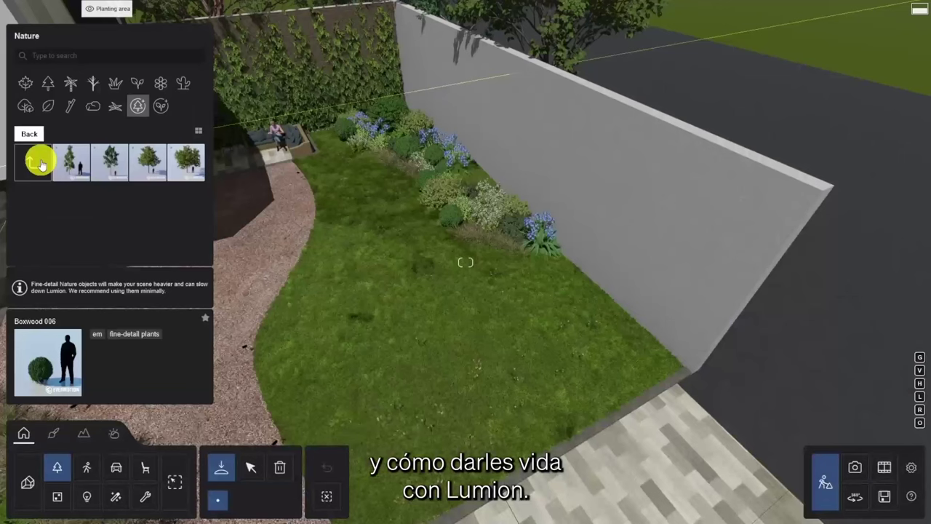
Choose the fine-detail tree American Sycamore 002 for placement on the lawn beside the garden wall
left_click(111, 166)
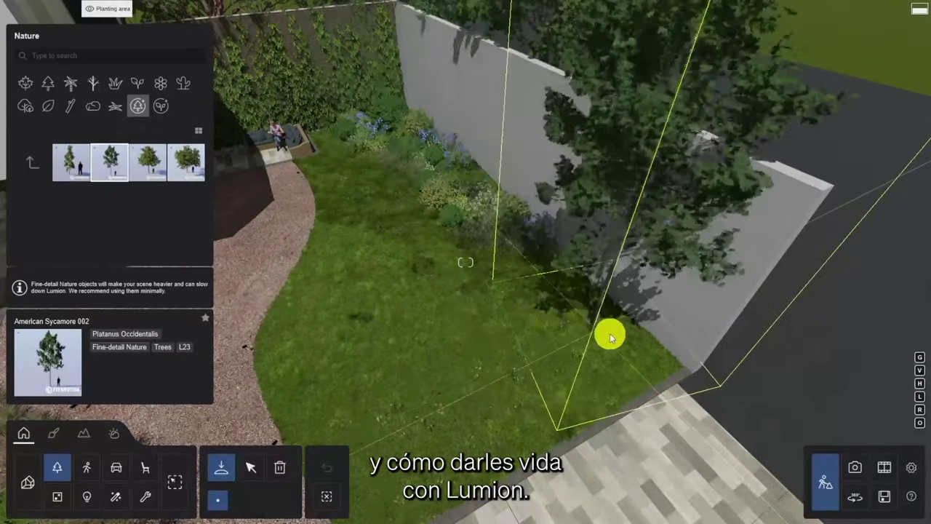